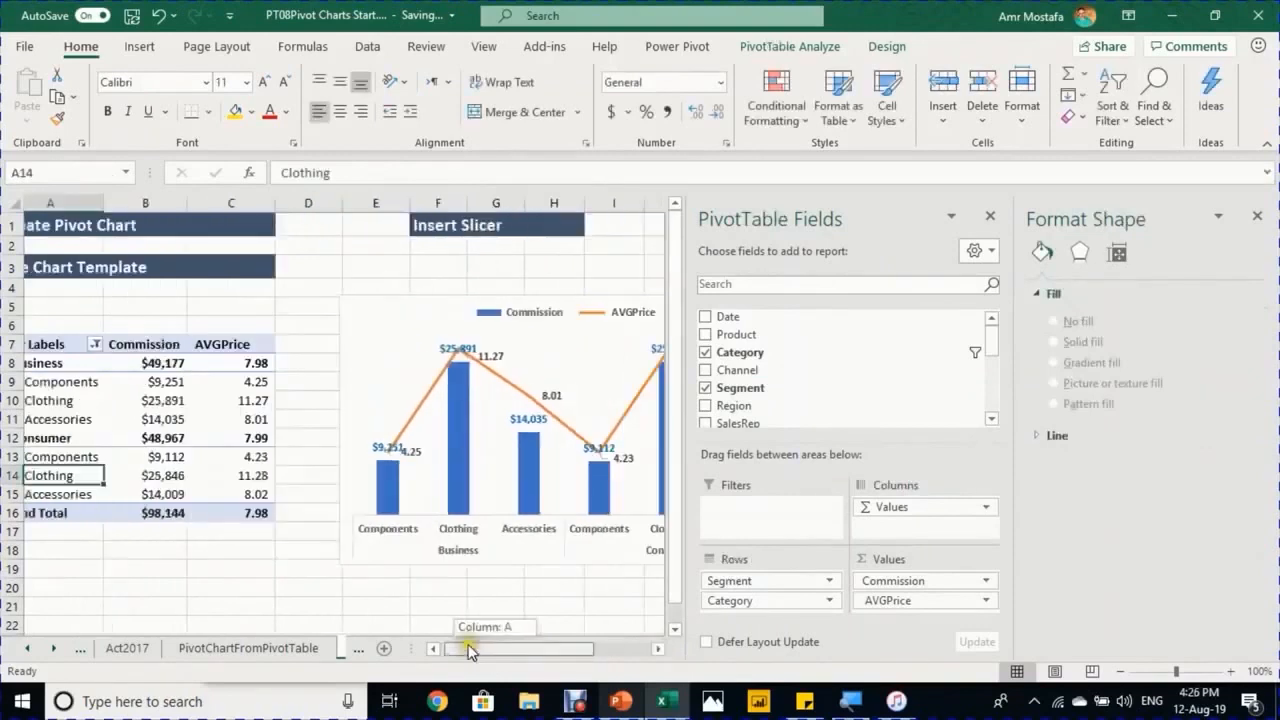
Close the Format Shape pane
{"action": "left_click", "coordinate": [1257, 219]}
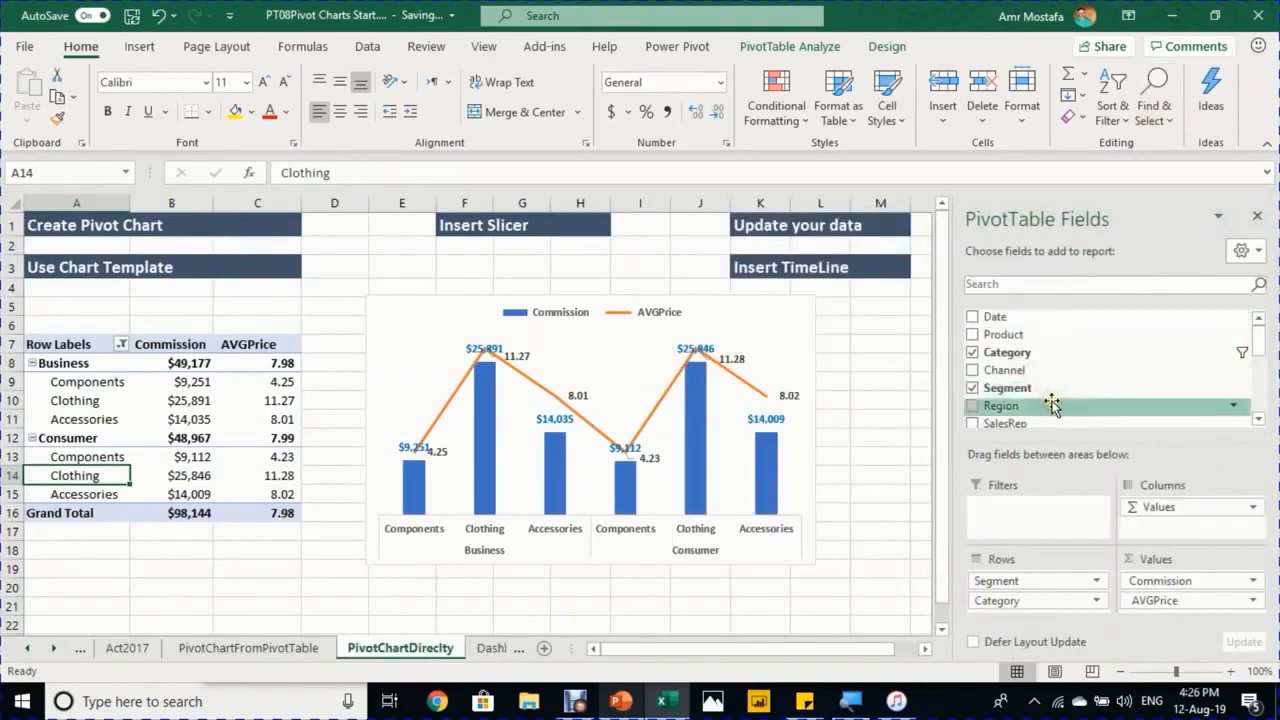
Add Region as a report filter for the pivot table and filter it to Alex
{"action": "left_click_drag", "start_coordinate": [1052, 403], "coordinate": [1057, 526]}
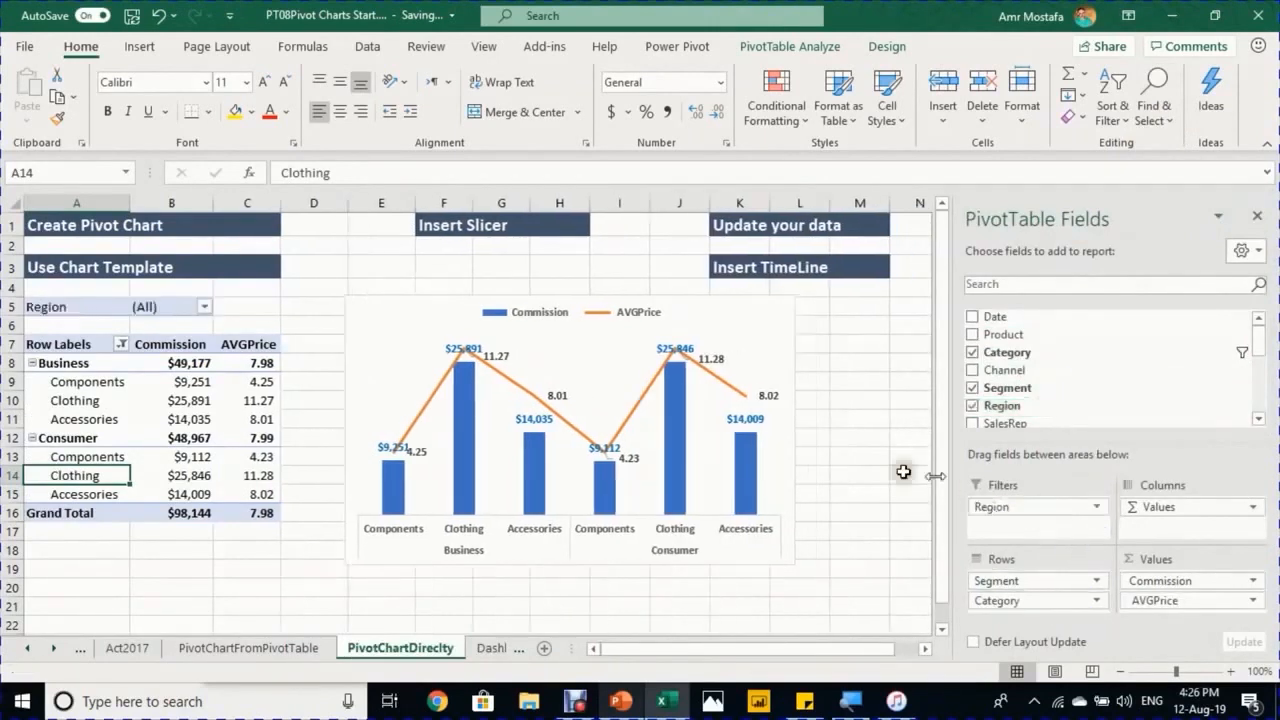
{"action": "left_click", "coordinate": [201, 310]}
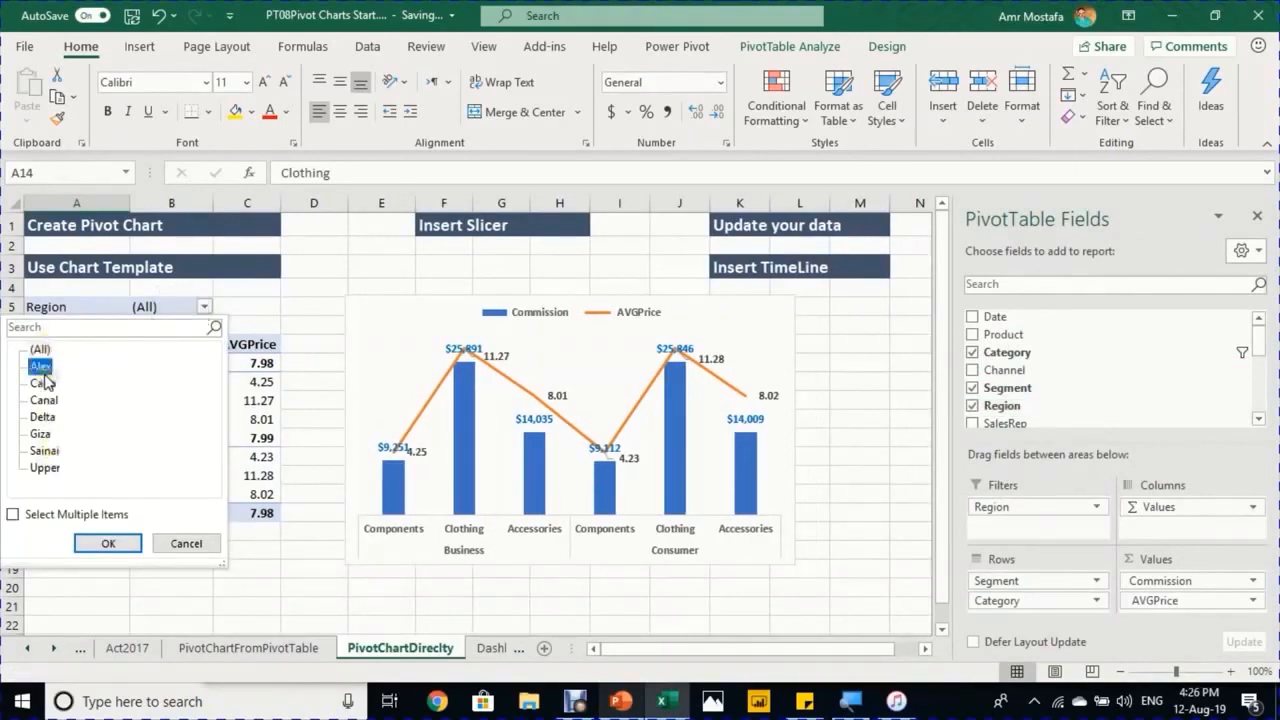
{"action": "left_click", "coordinate": [100, 543]}
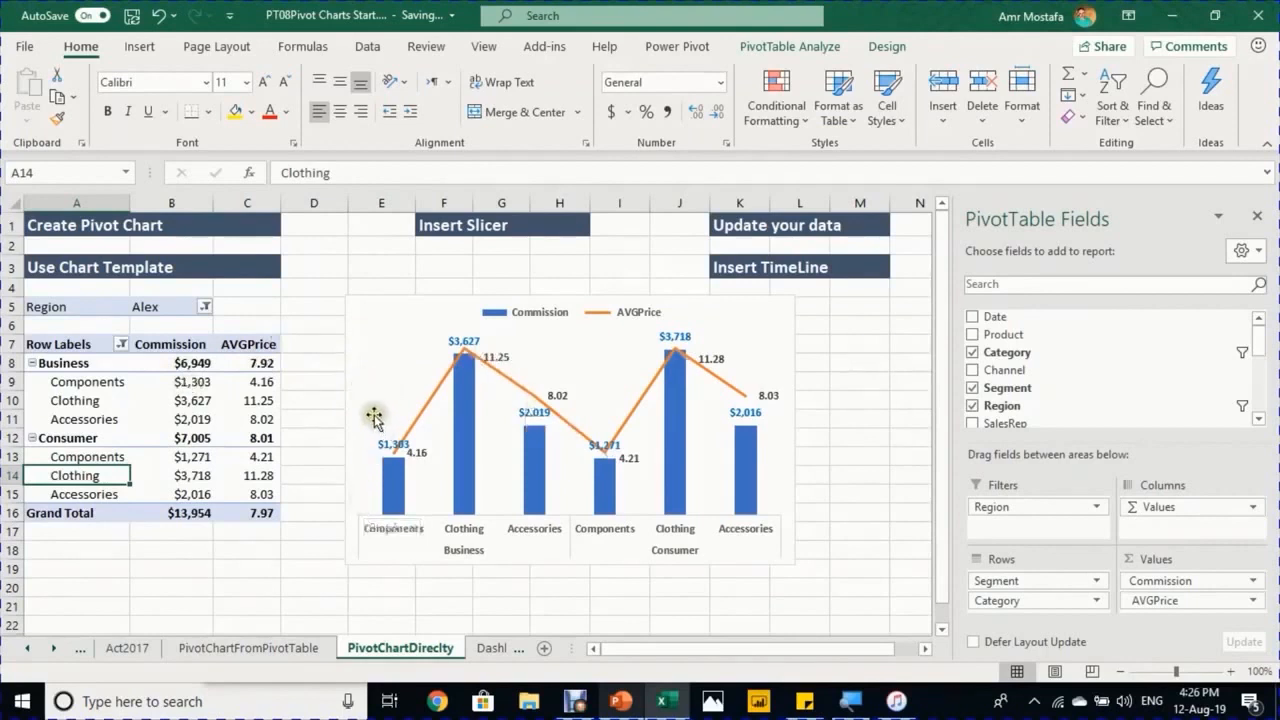
Undo the Alex filter and the addition of the Region report filter
{"action": "key", "text": "ctrl+z"}
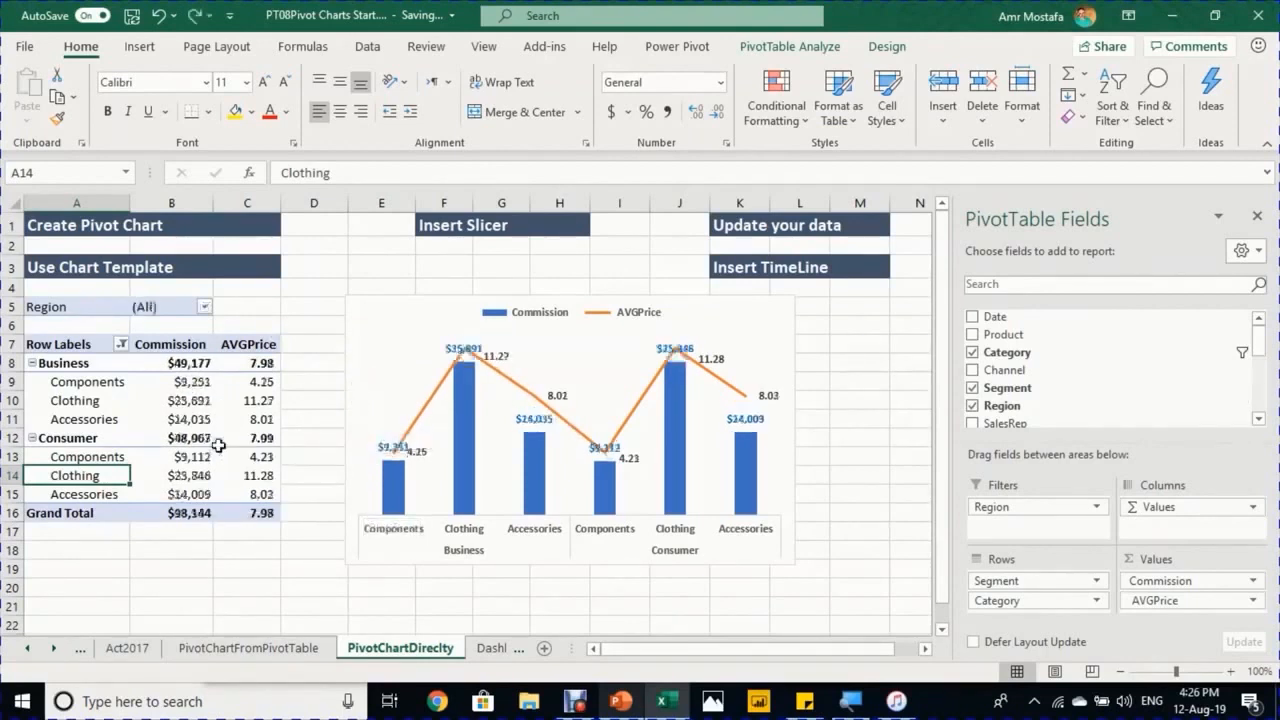
{"action": "key", "text": "ctrl+z"}
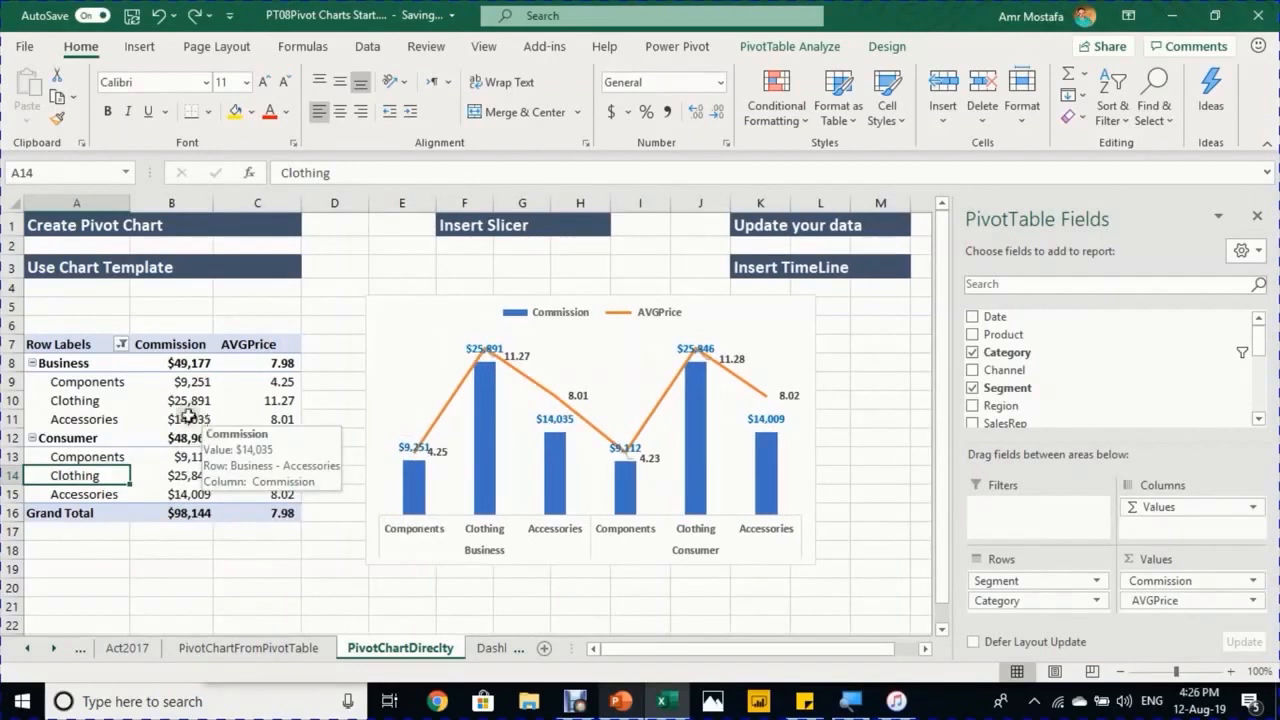
{"action": "left_click", "coordinate": [188, 419]}
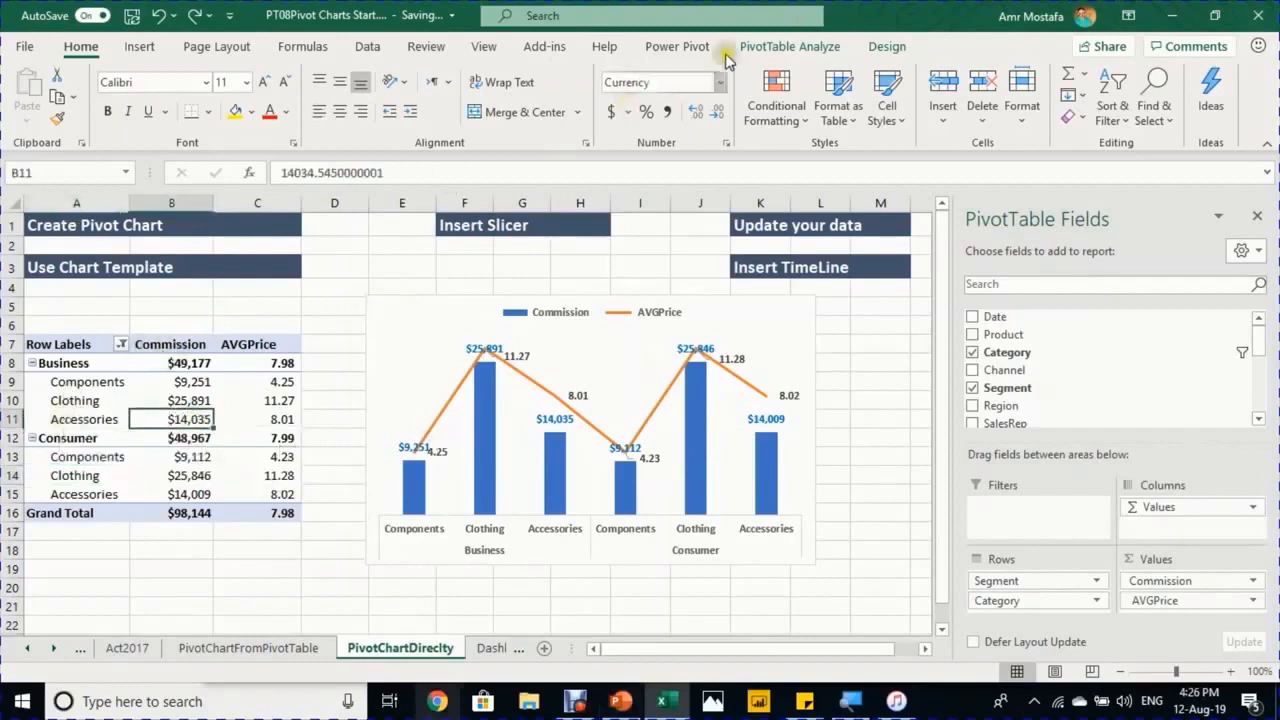
{"action": "left_click", "coordinate": [807, 50]}
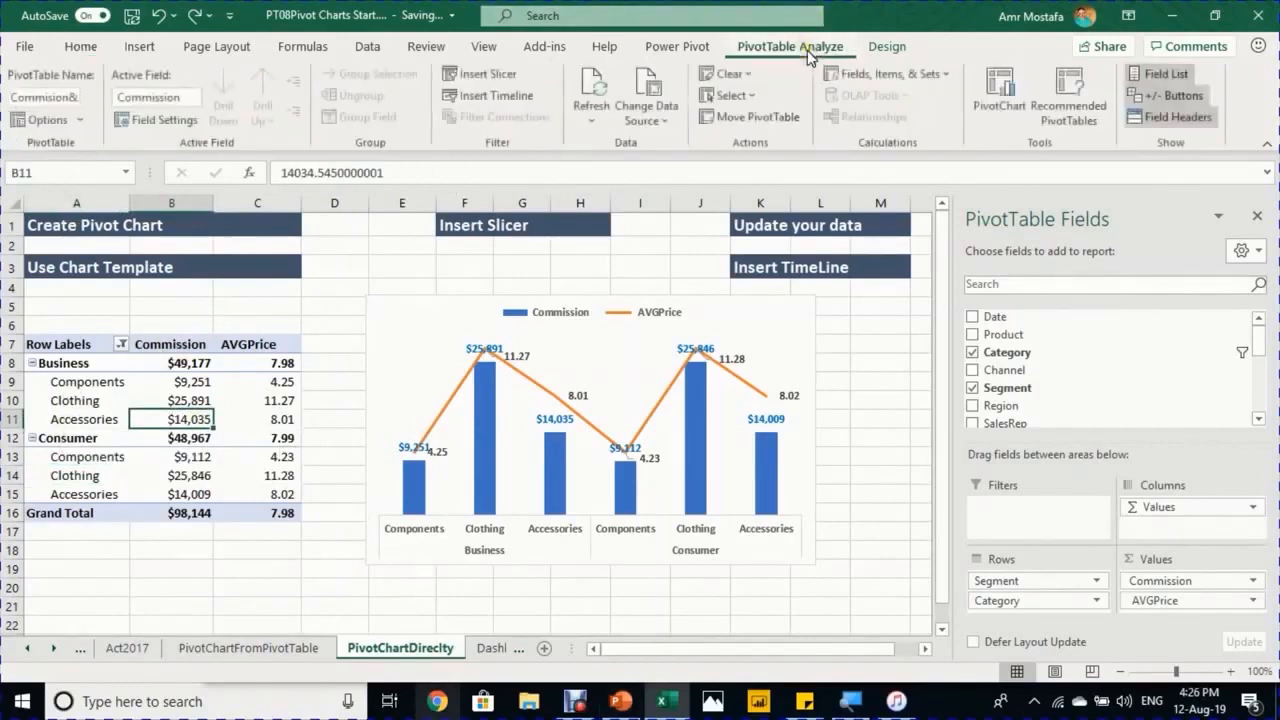
{"action": "left_click", "coordinate": [508, 74]}
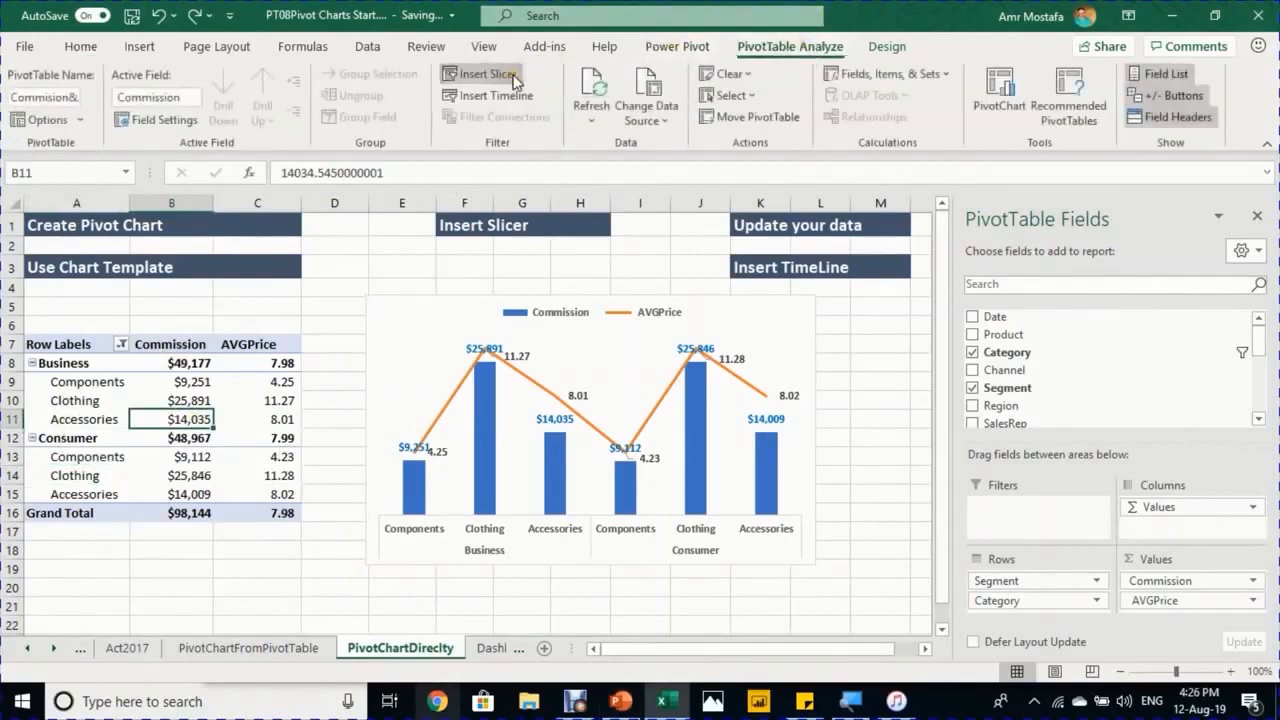
{"action": "left_click_drag", "start_coordinate": [466, 252], "coordinate": [472, 217]}
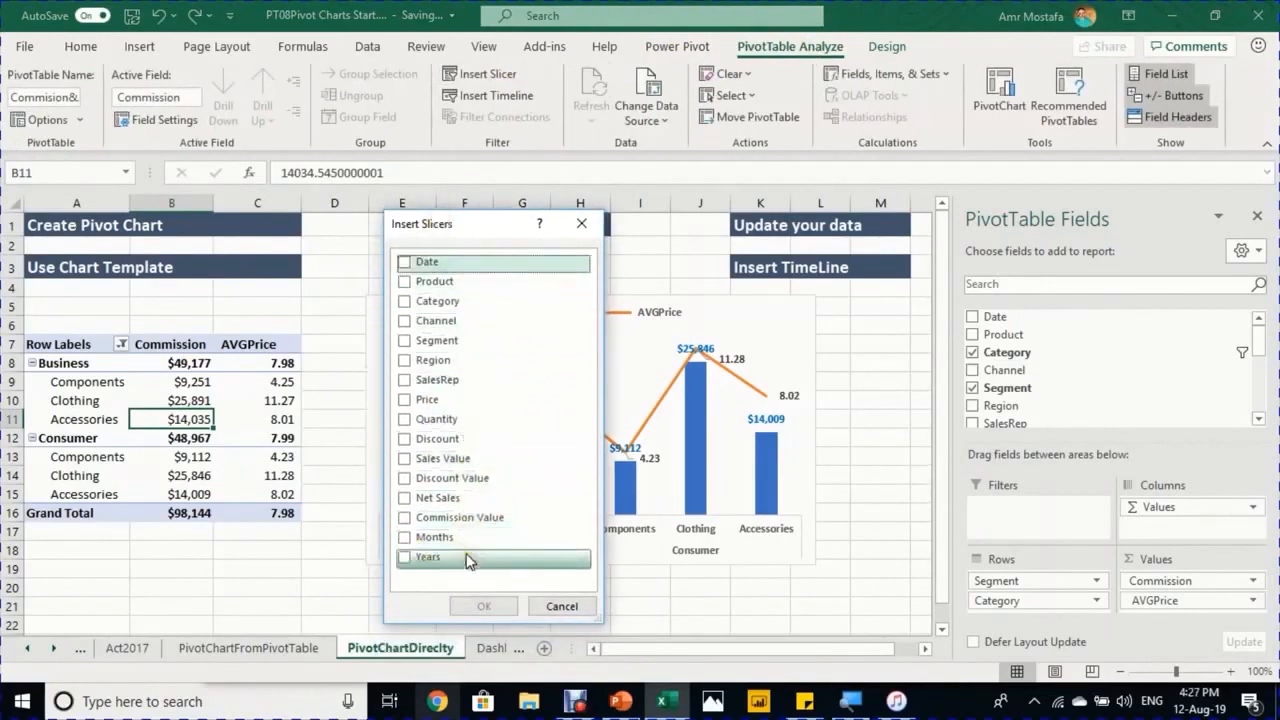
{"action": "key", "text": "Escape"}
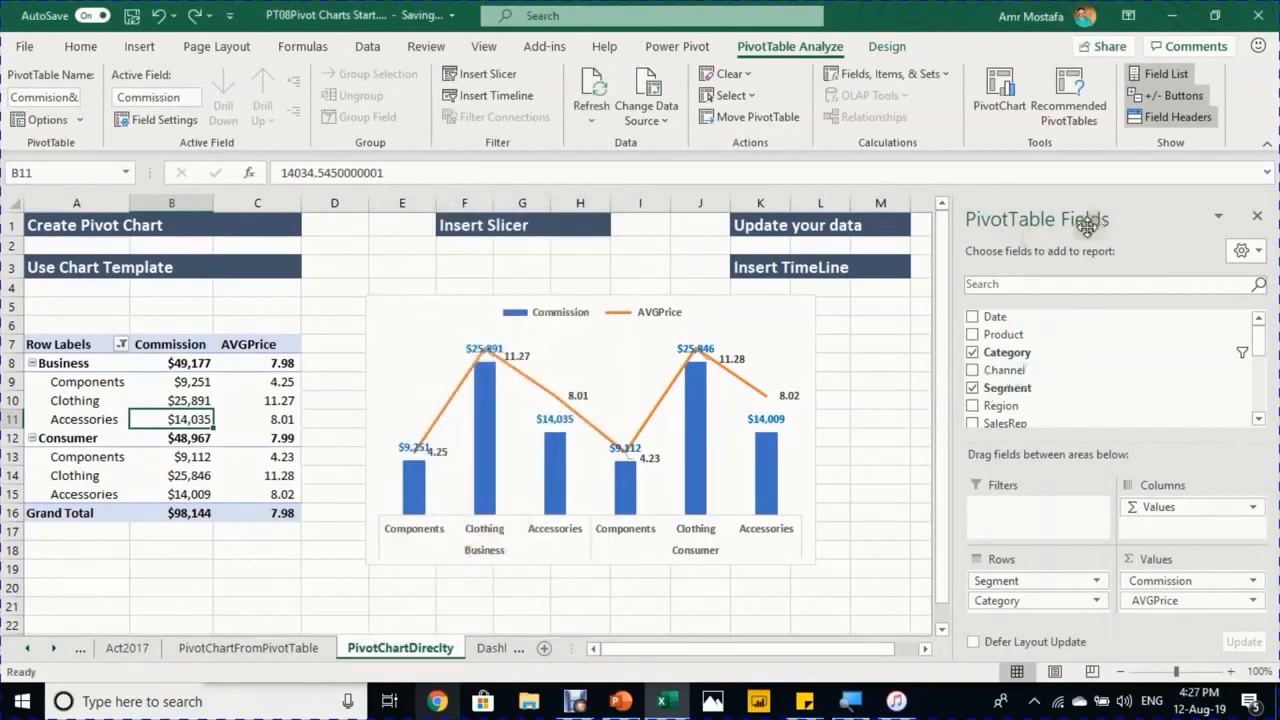
Add a Region slicer to the pivot chart and place it directly to the right of the chart
{"action": "left_click", "coordinate": [781, 318]}
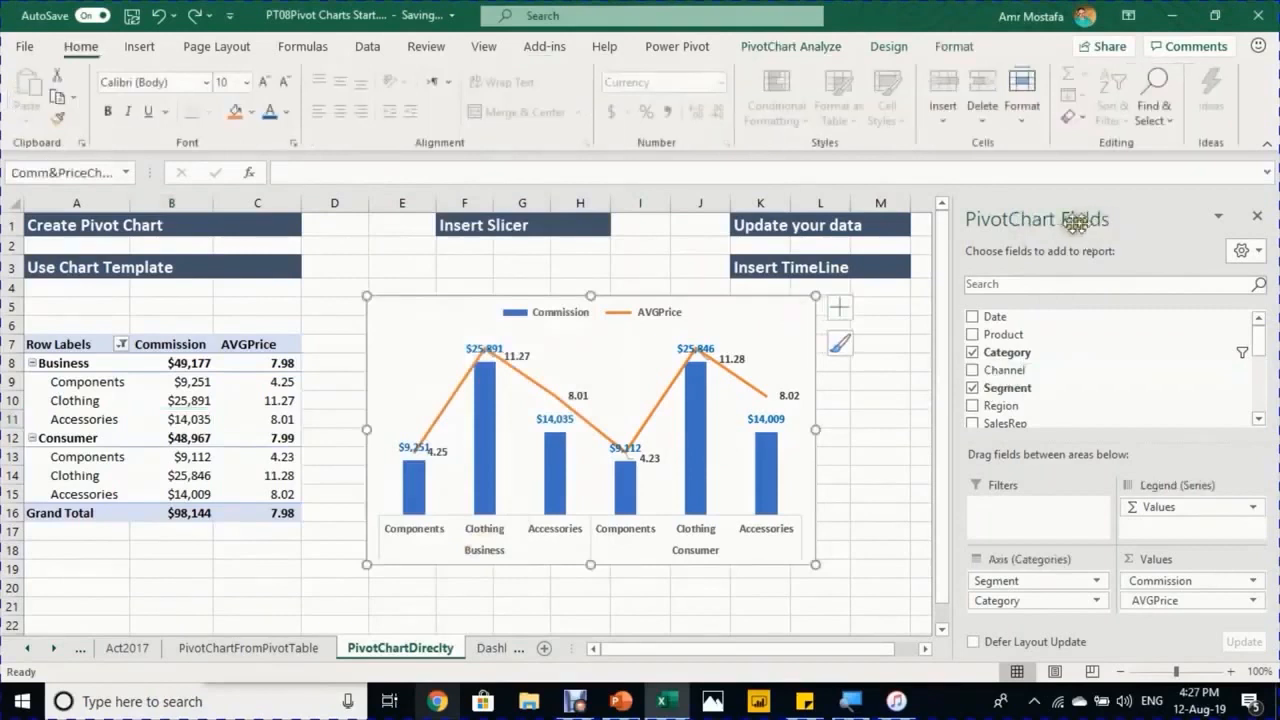
{"action": "right_click", "coordinate": [1023, 408]}
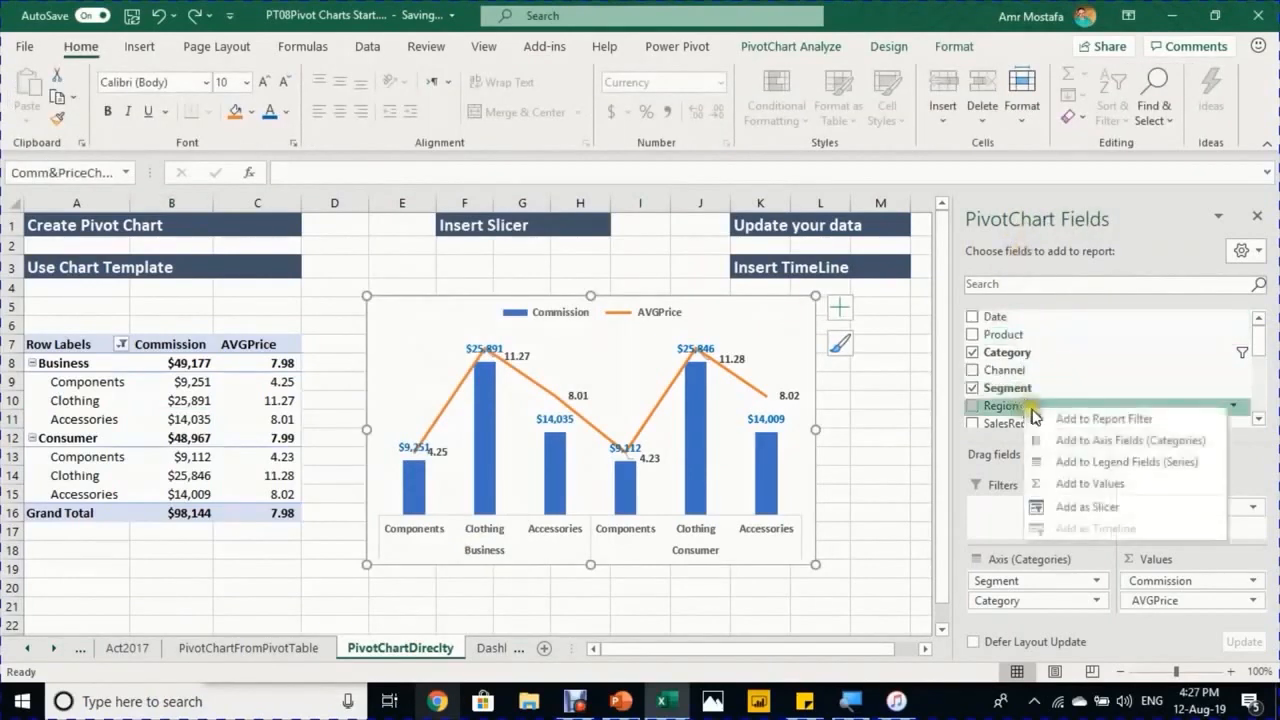
{"action": "left_click", "coordinate": [1058, 508]}
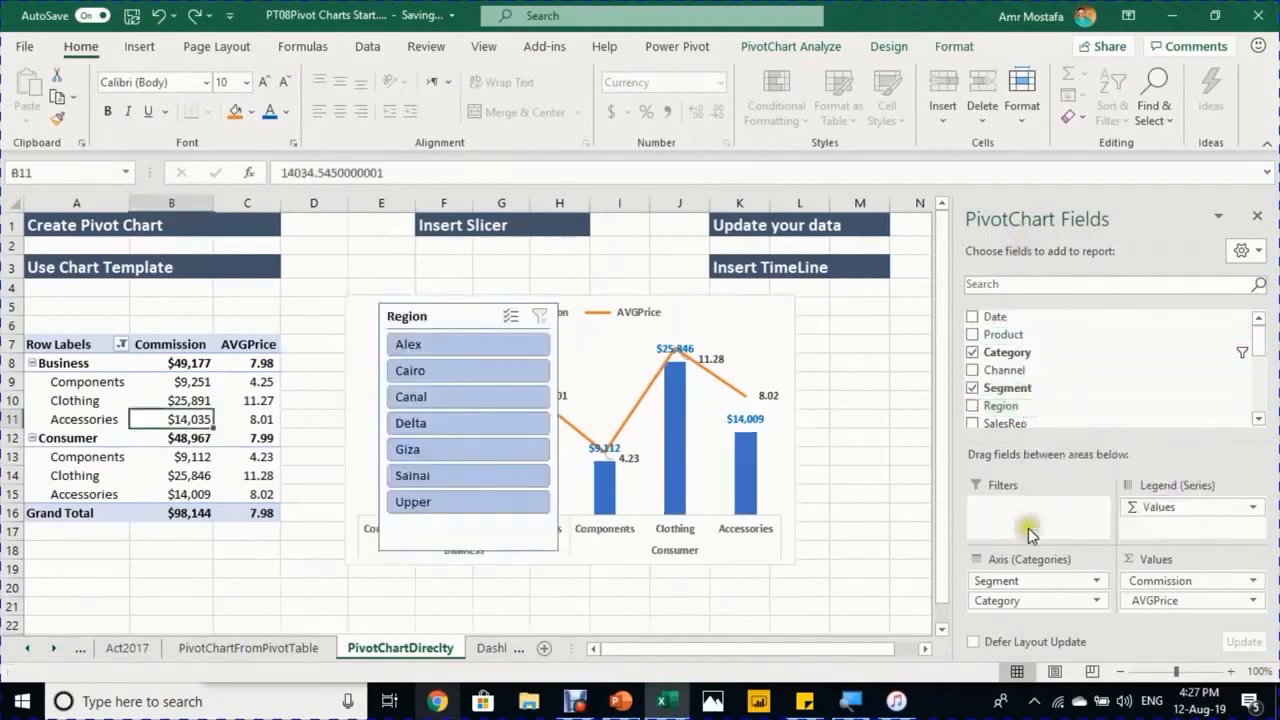
{"action": "left_click", "coordinate": [448, 316]}
{"action": "left_click_drag", "start_coordinate": [448, 316], "coordinate": [870, 304]}
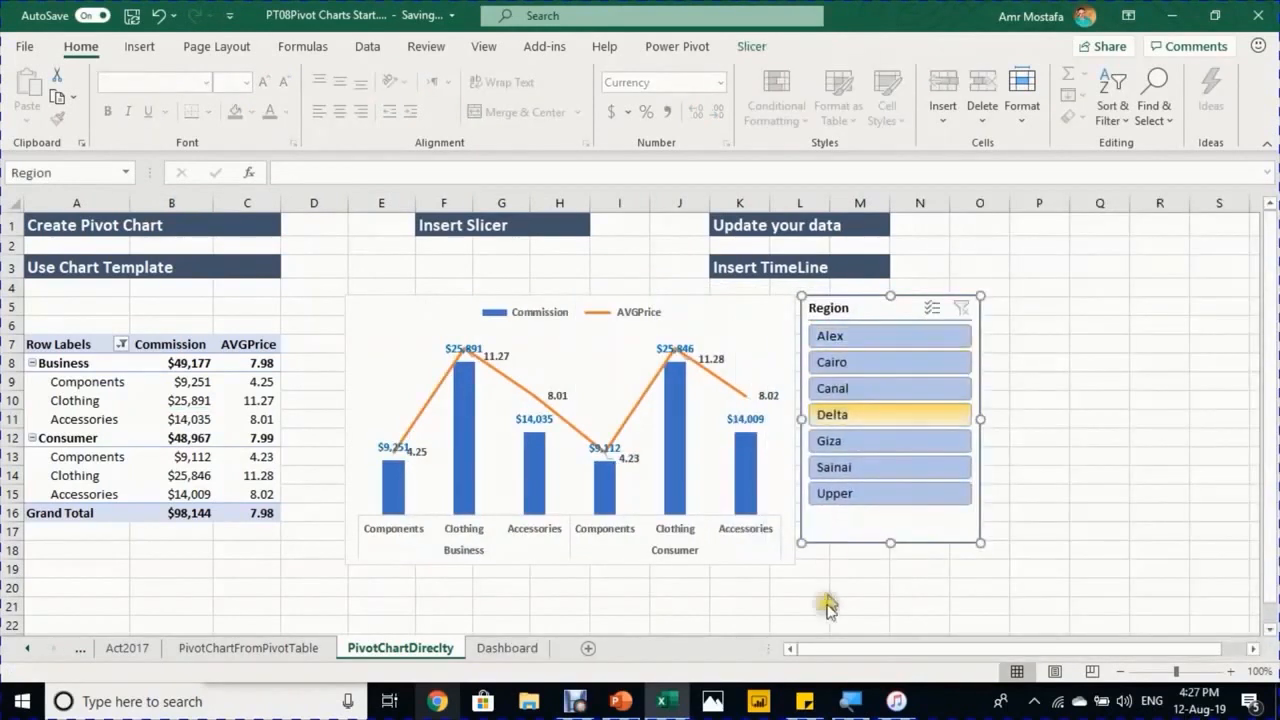
Filter the report by Alex, Cairo and Canal in turn with the Region slicer, and clear the slicer's filter
{"action": "left_click", "coordinate": [942, 337]}
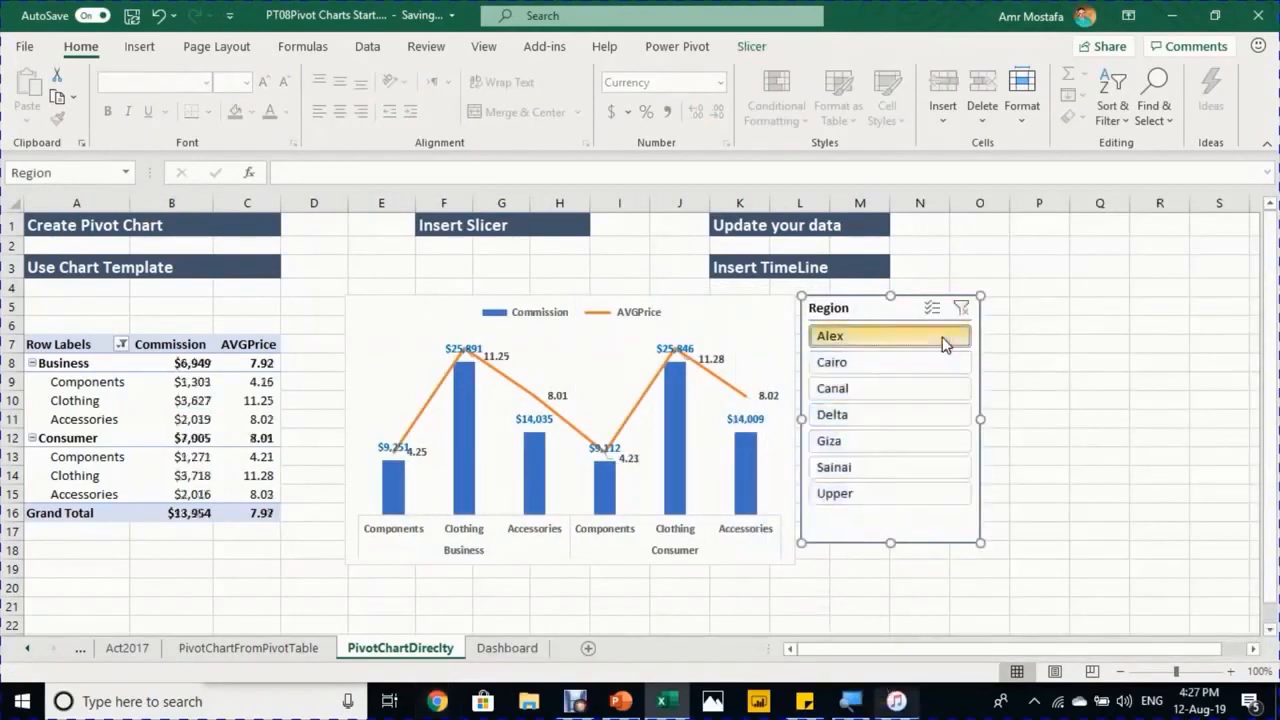
{"action": "left_click", "coordinate": [931, 362]}
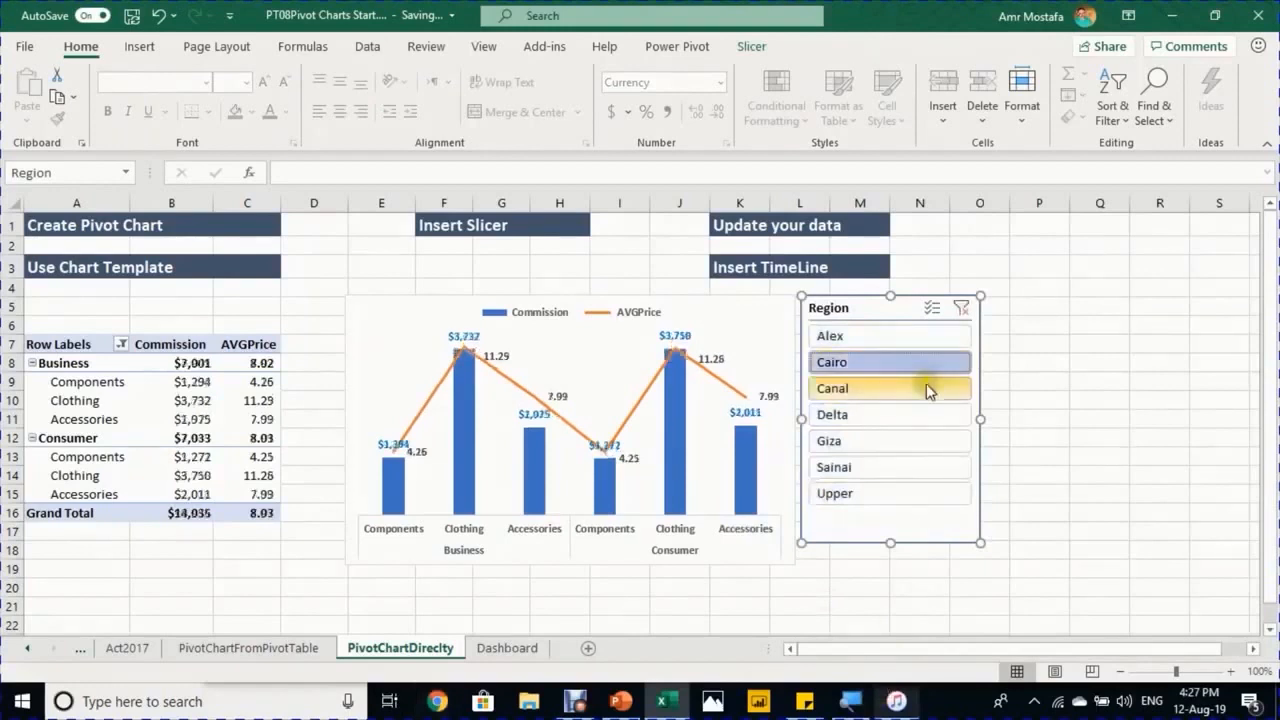
{"action": "left_click", "coordinate": [926, 388]}
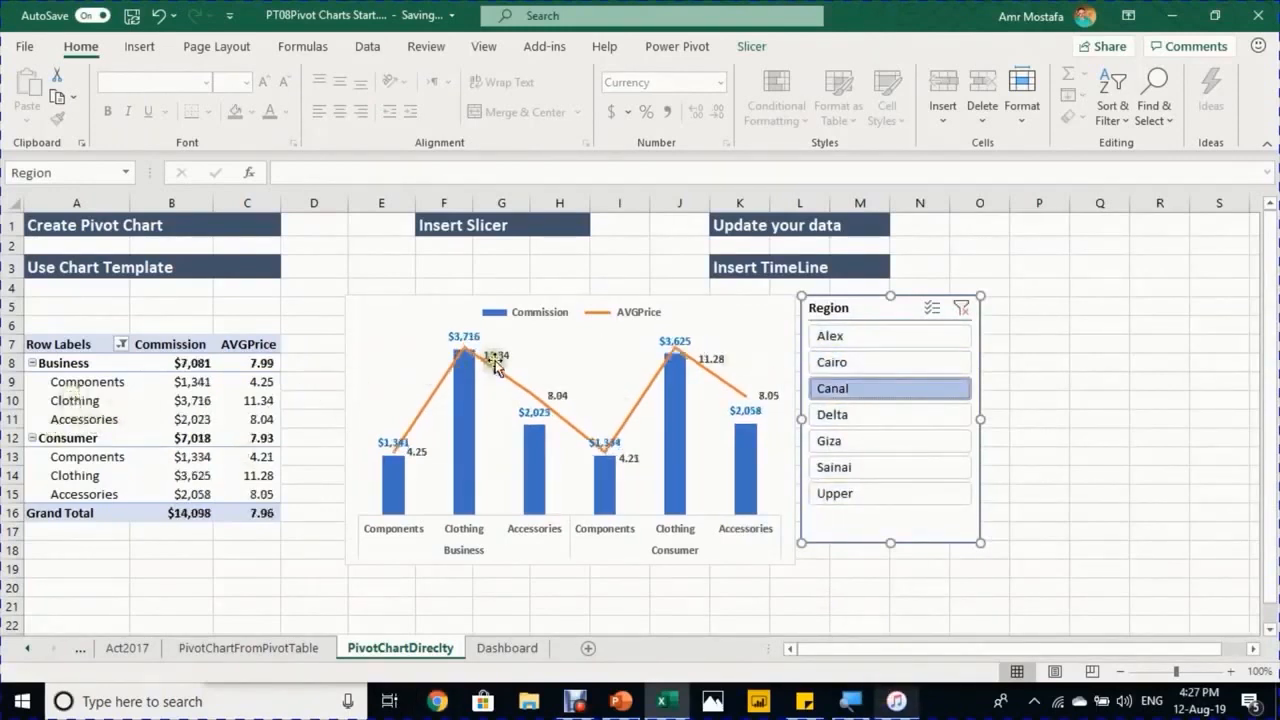
{"action": "left_click", "coordinate": [962, 310]}
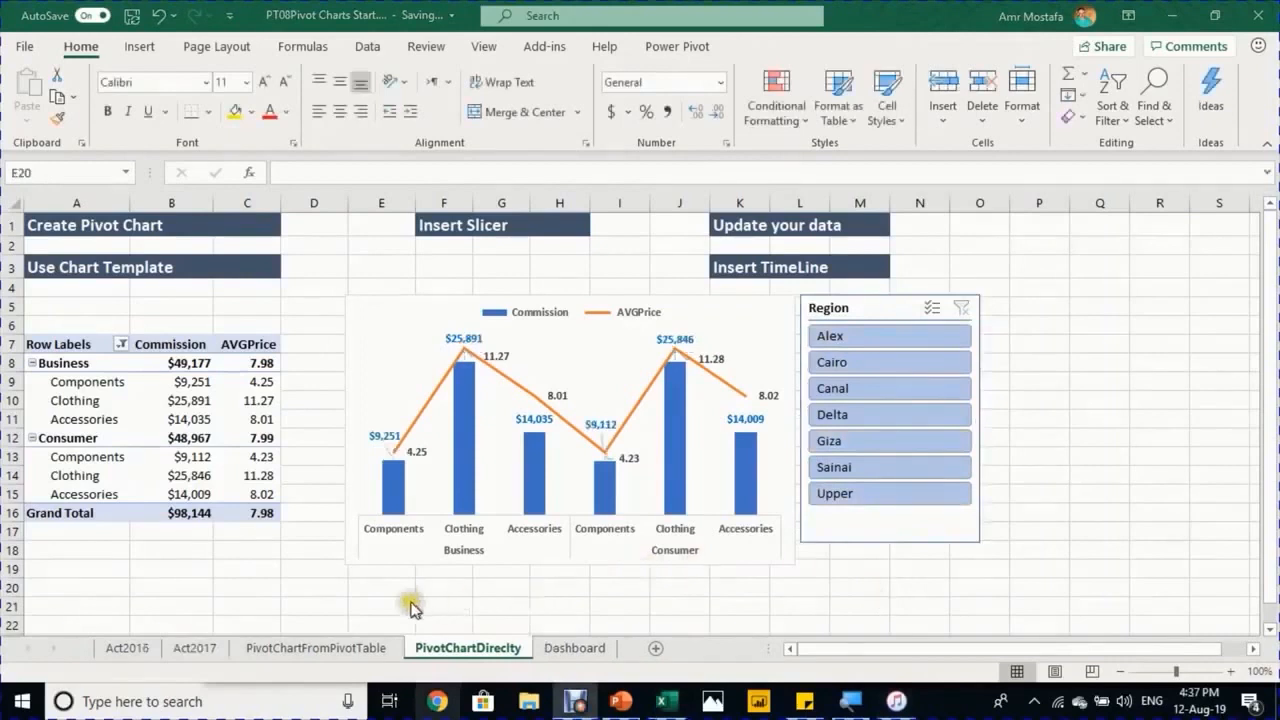
Select the Business Accessories commission value in the pivot table
{"action": "left_click", "coordinate": [409, 595]}
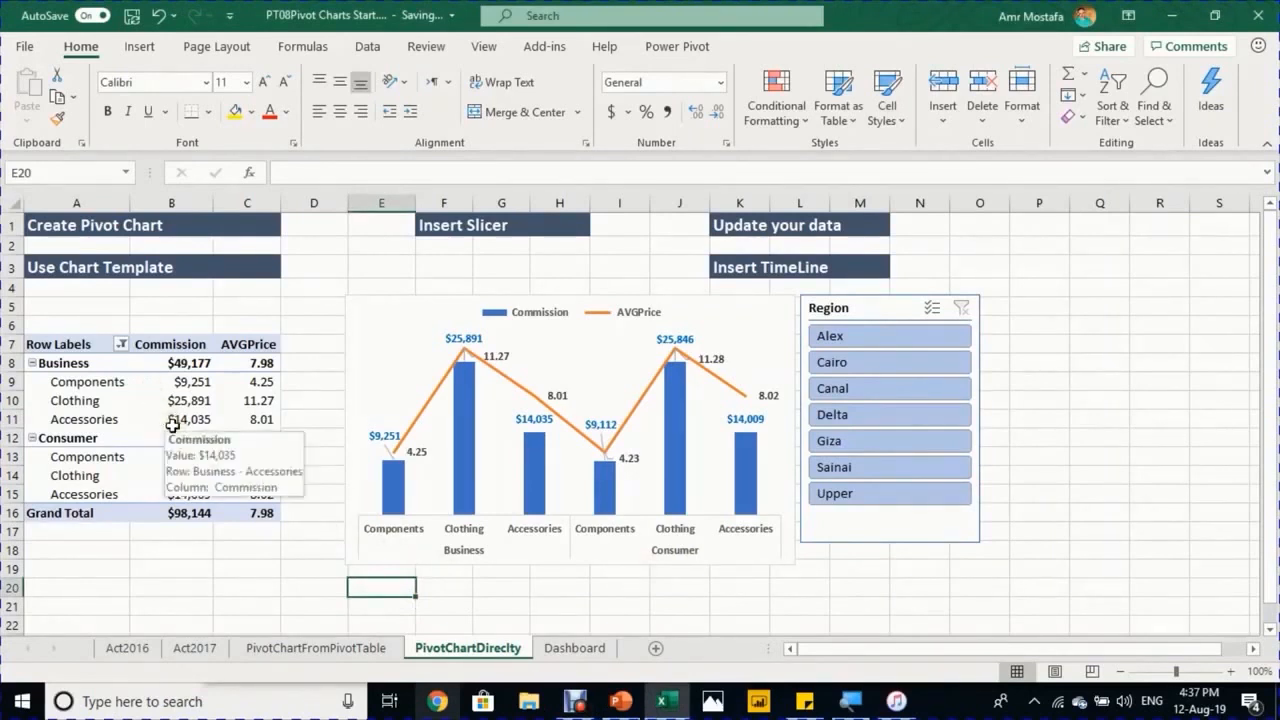
{"action": "left_click", "coordinate": [136, 418]}
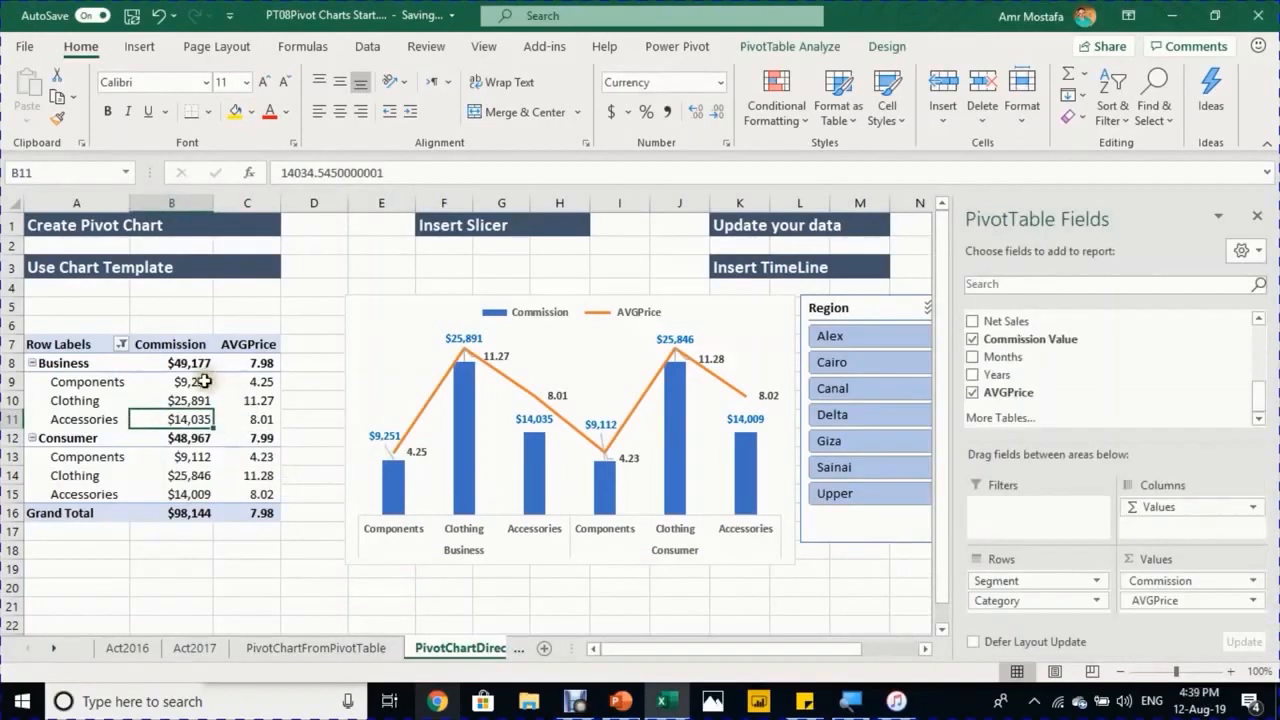
{"action": "left_click", "coordinate": [760, 50]}
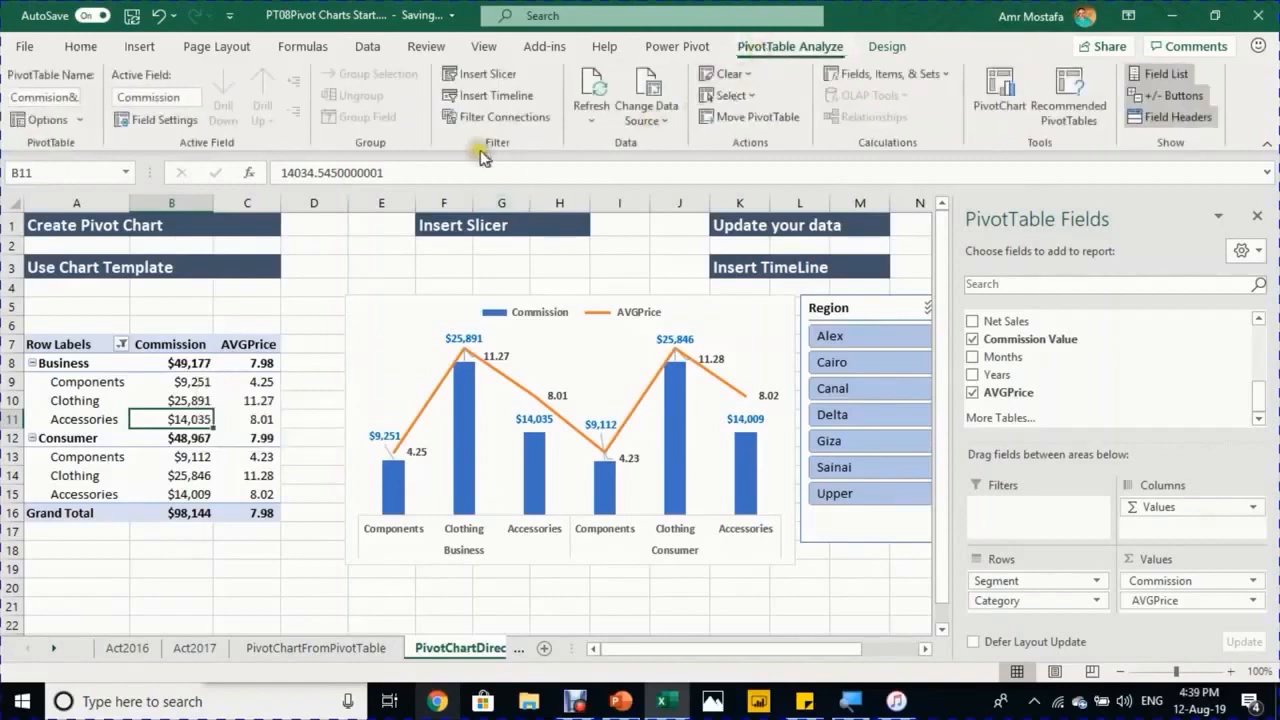
{"action": "left_click", "coordinate": [476, 98]}
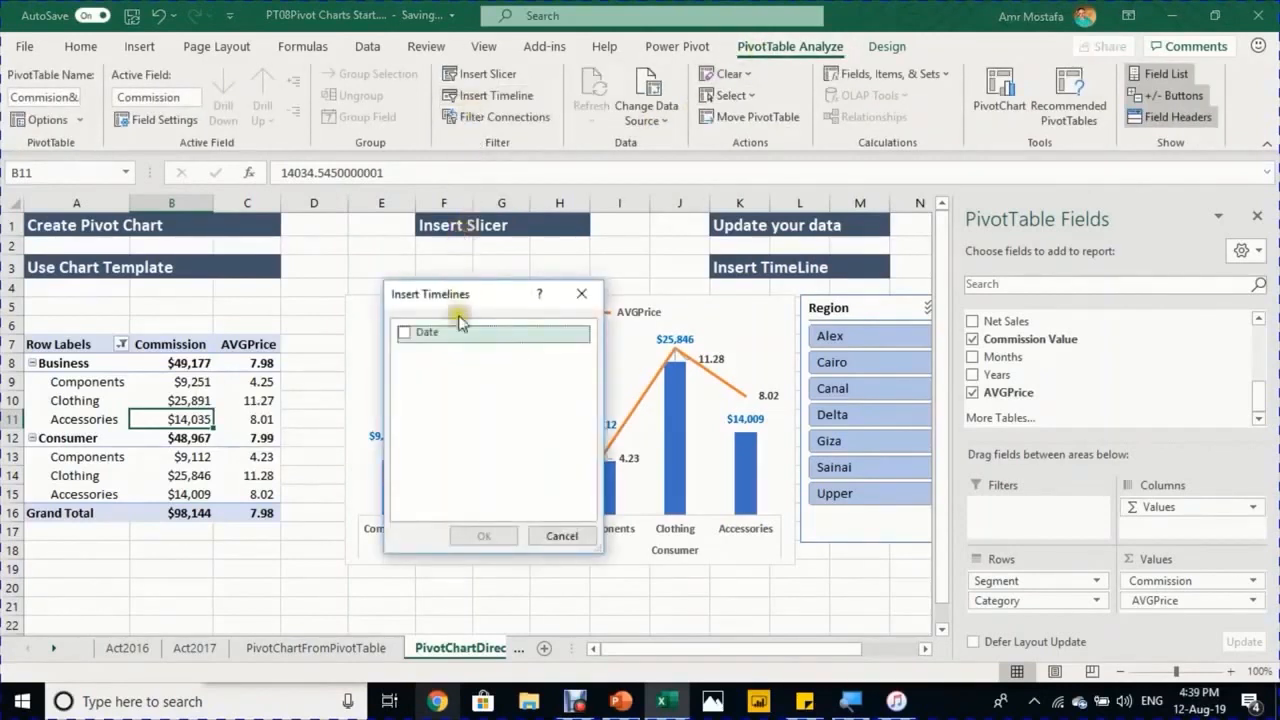
{"action": "left_click", "coordinate": [410, 333]}
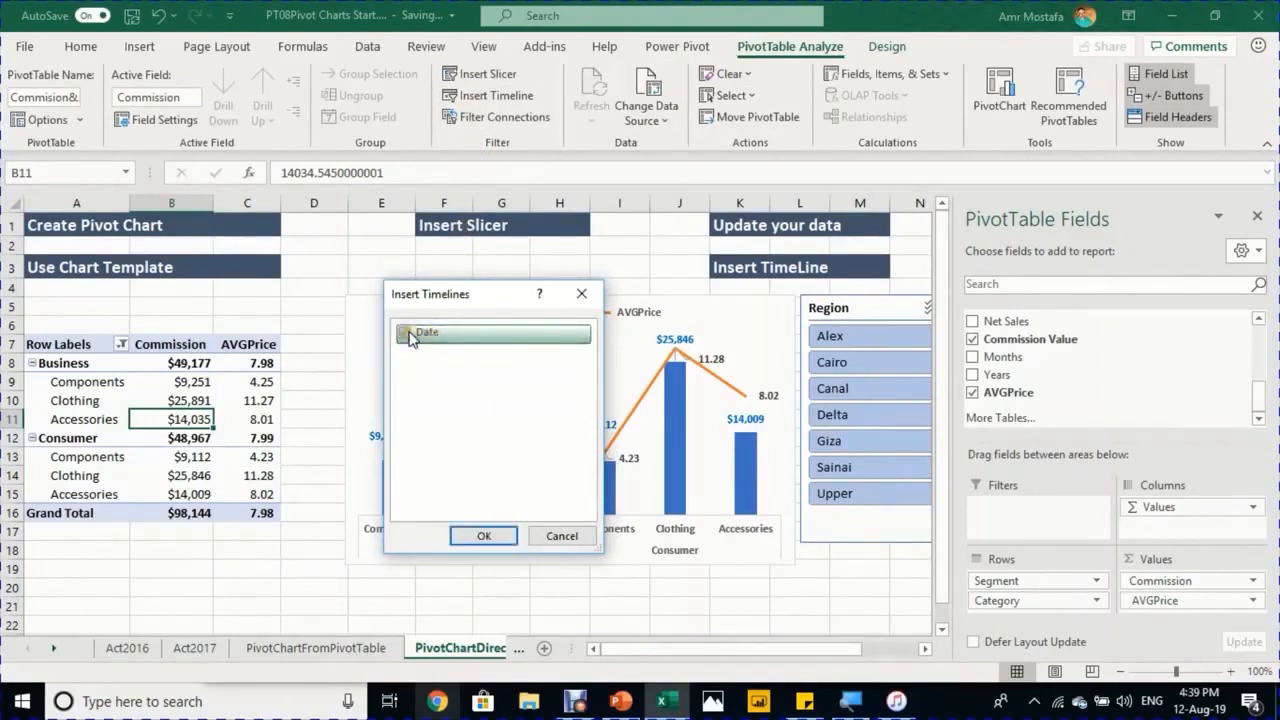
{"action": "left_click", "coordinate": [560, 537]}
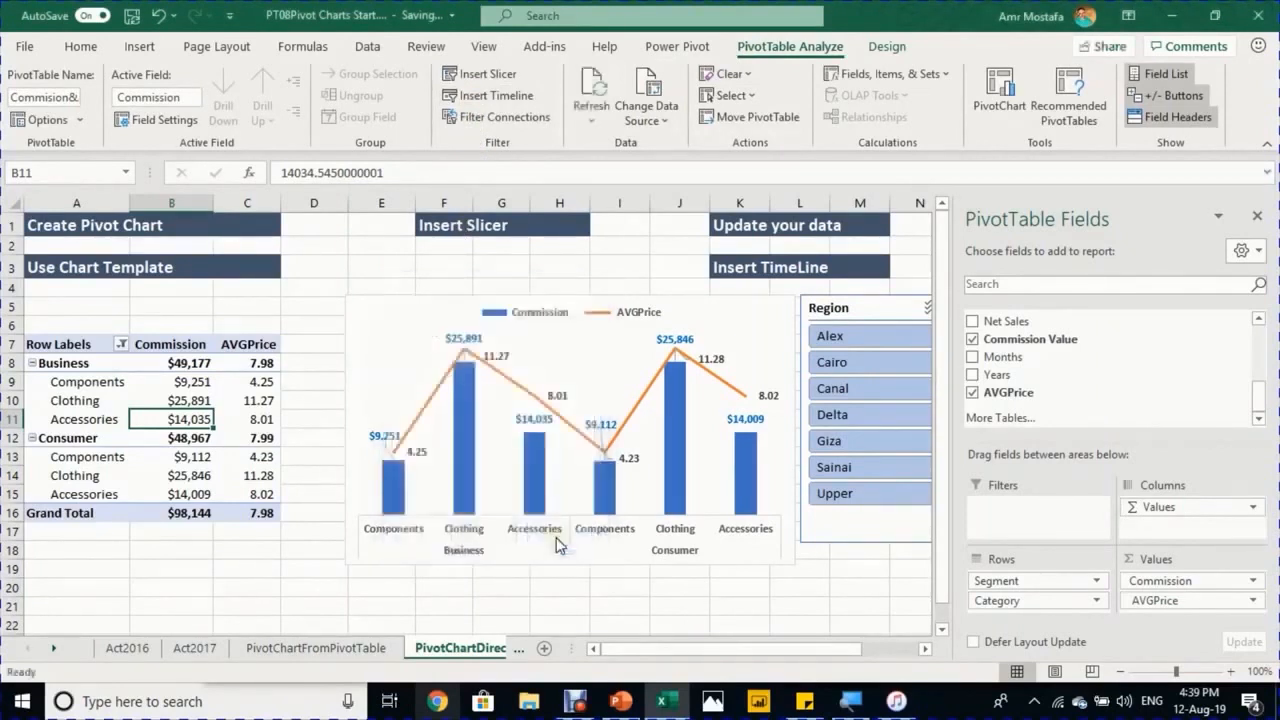
Add the Date field as a timeline and place it directly below the pivot chart
{"action": "left_click_drag", "start_coordinate": [1260, 410], "coordinate": [1255, 318]}
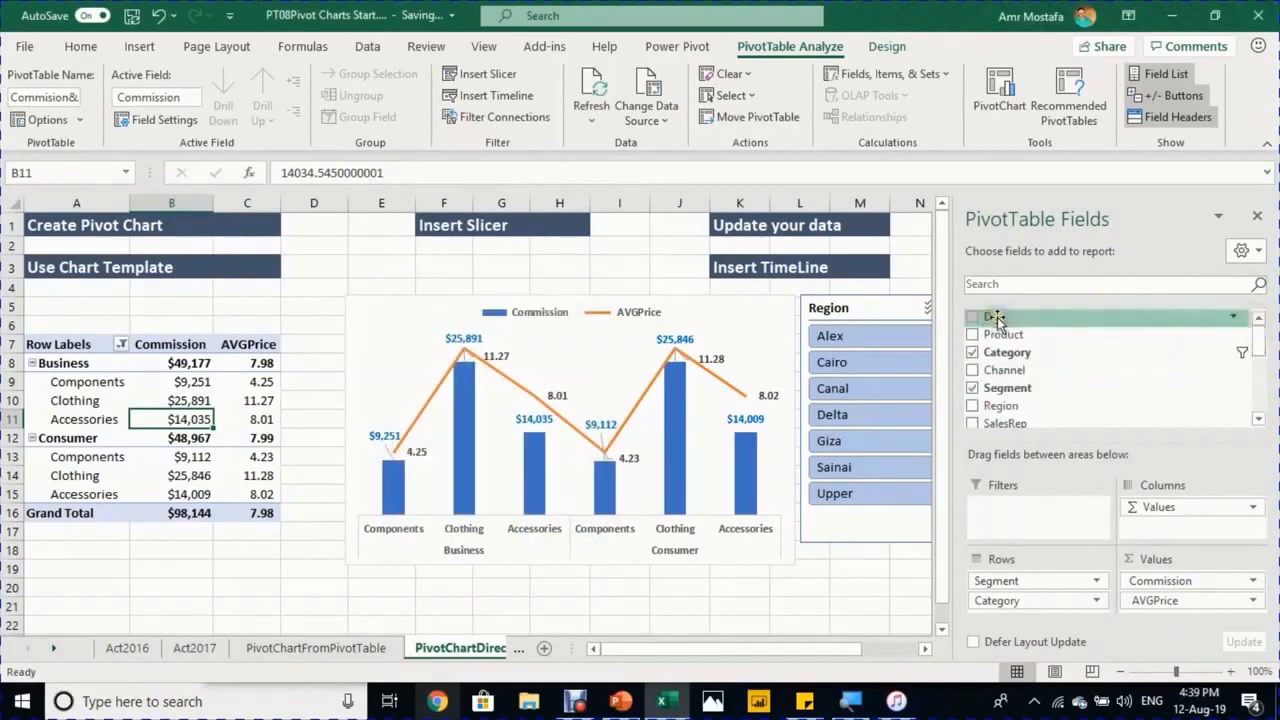
{"action": "right_click", "coordinate": [997, 317]}
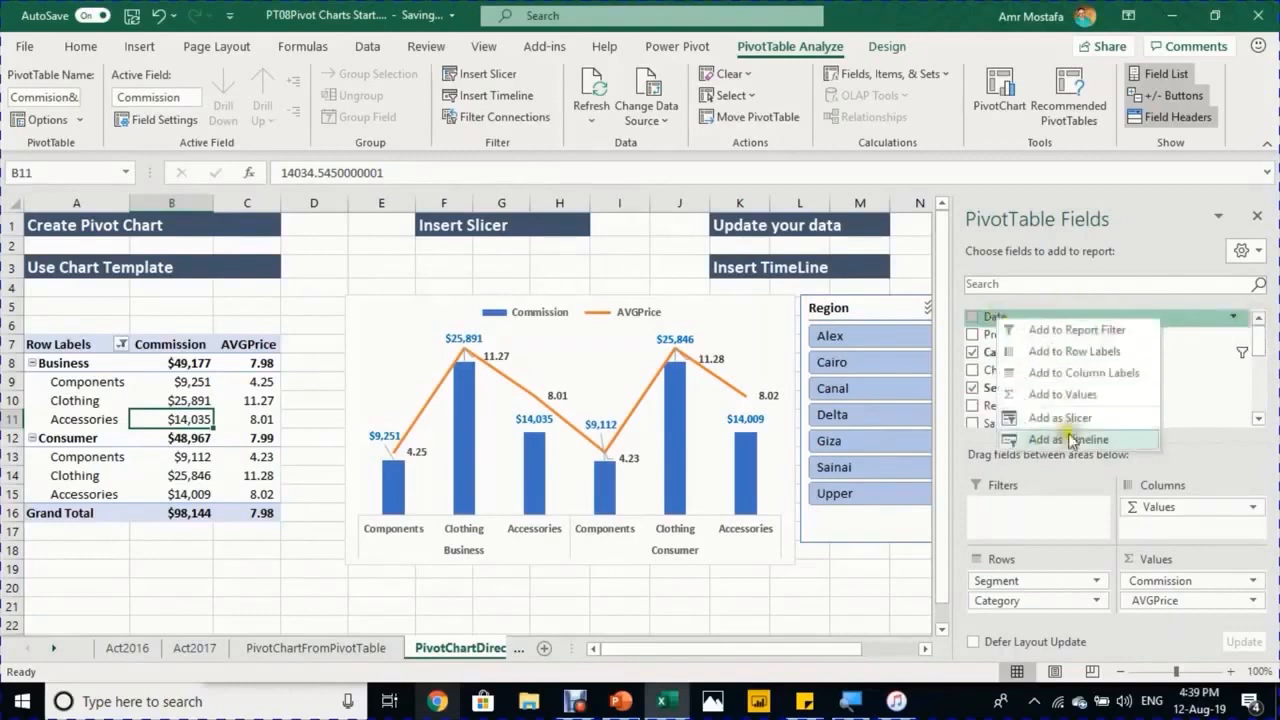
{"action": "left_click", "coordinate": [1068, 440]}
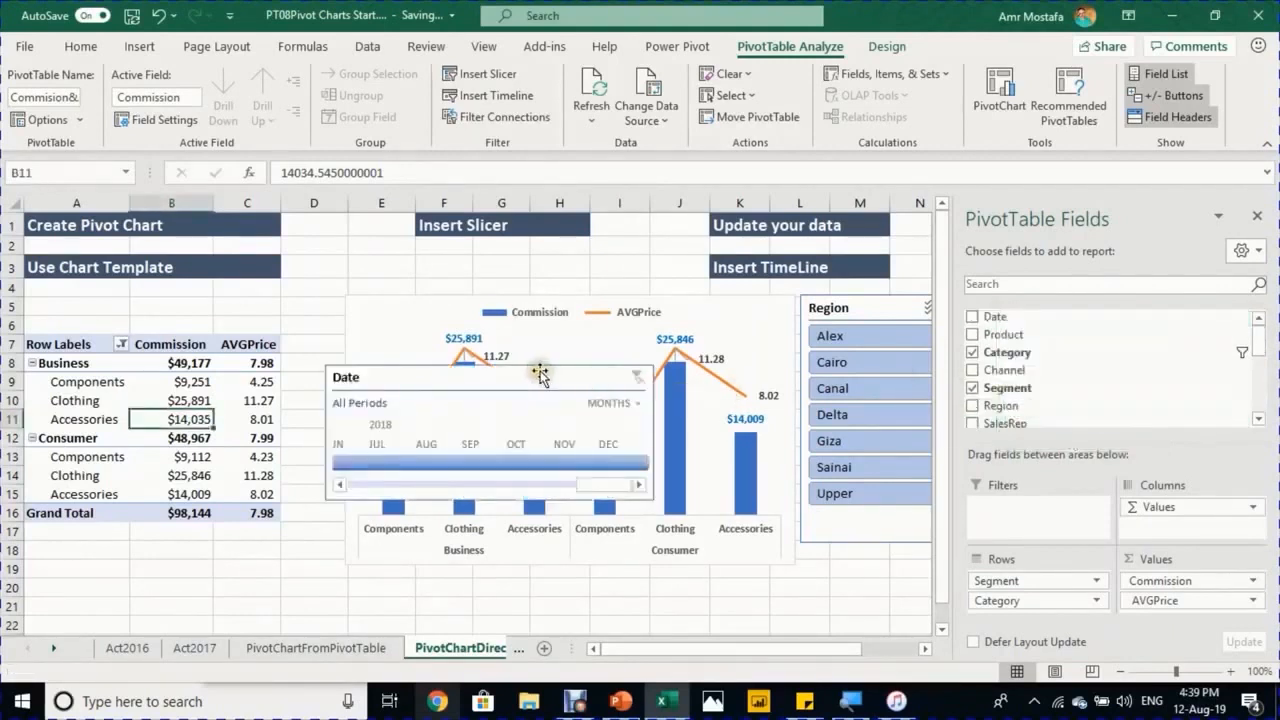
{"action": "left_click_drag", "start_coordinate": [540, 375], "coordinate": [554, 577]}
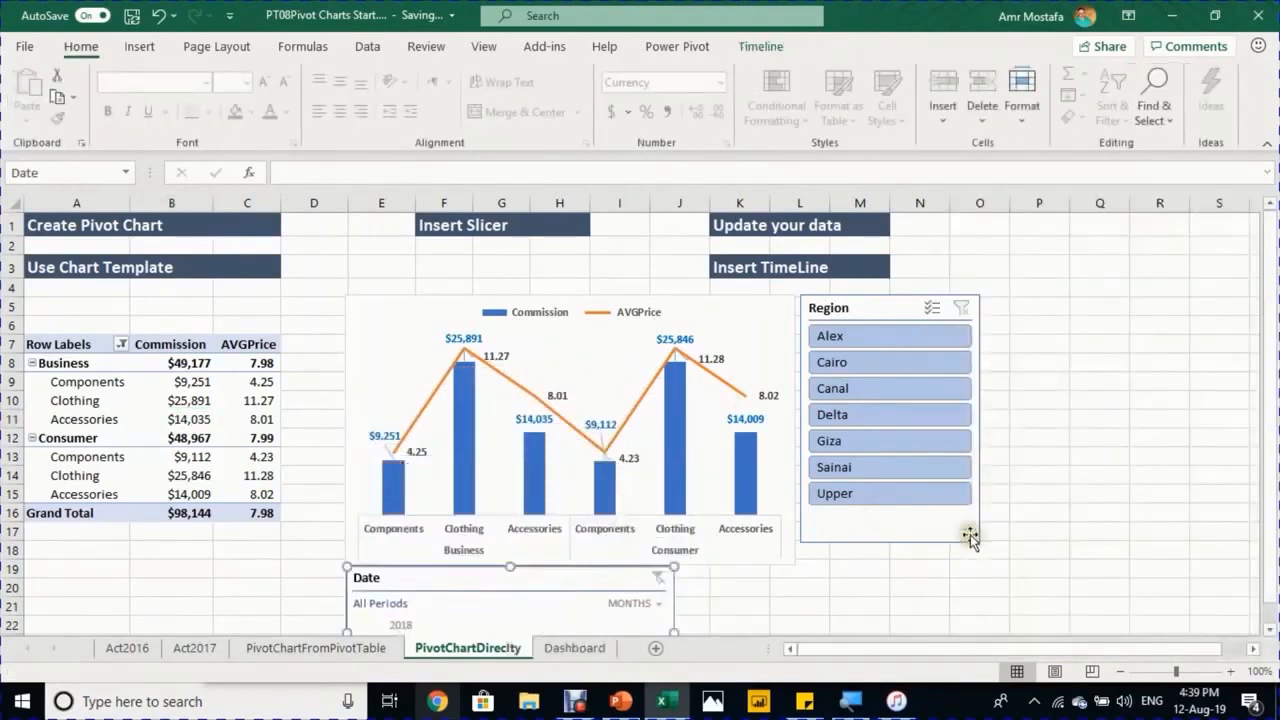
Widen the Date timeline to match the width of the pivot chart above it
{"action": "scroll", "coordinate": [1096, 515], "scroll_direction": "down", "scroll_amount": 1}
{"action": "scroll", "coordinate": [1096, 515], "scroll_direction": "down", "scroll_amount": 1}
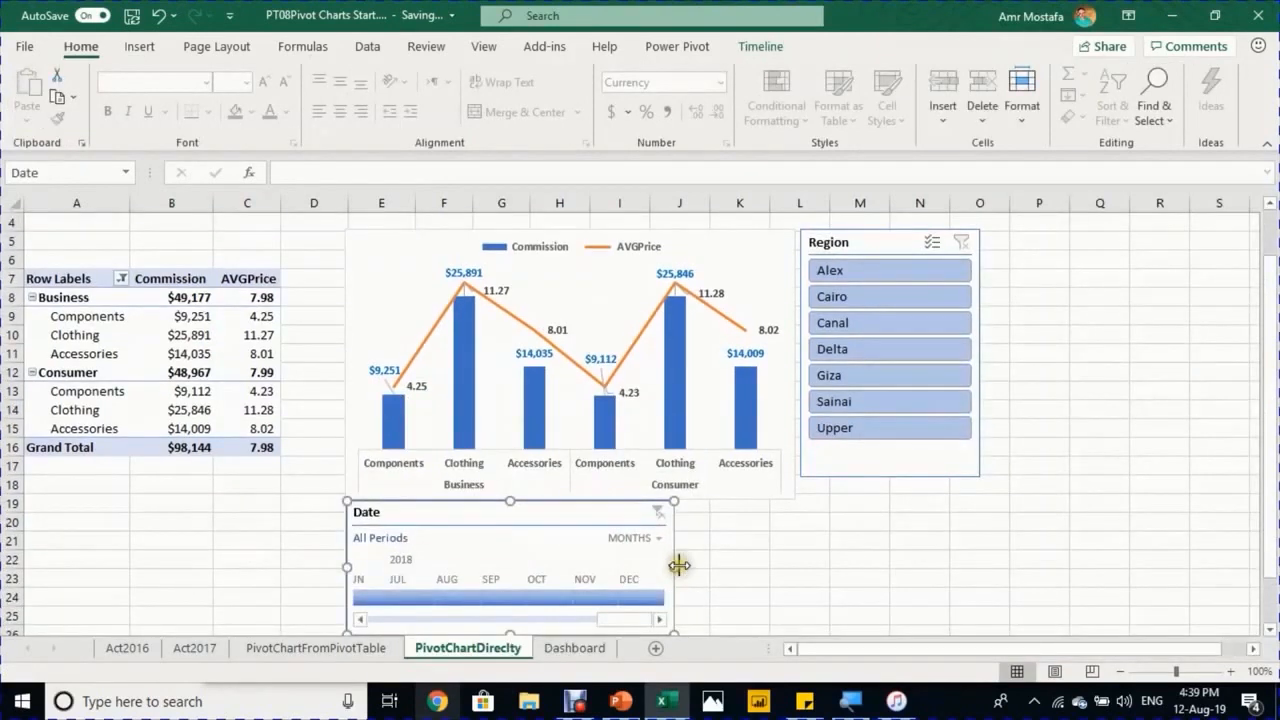
{"action": "left_click_drag", "start_coordinate": [677, 563], "coordinate": [791, 557]}
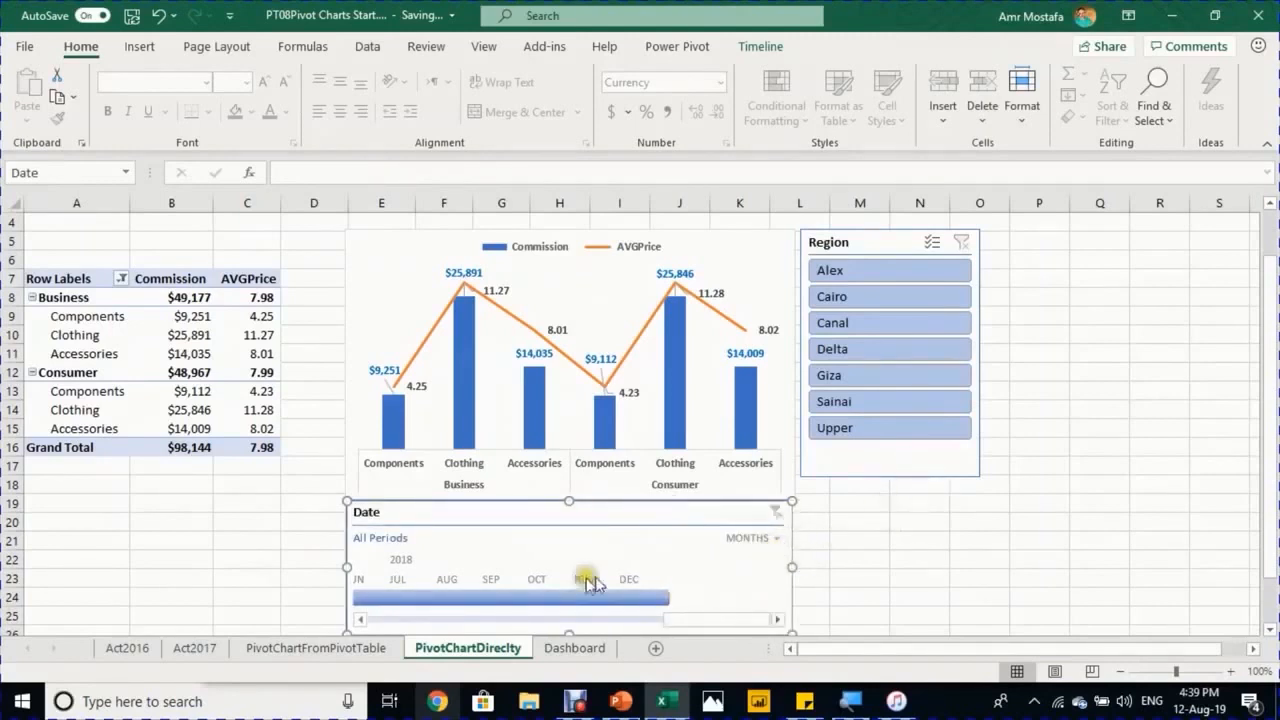
Filter the report to January 2016 with the Date timeline, keeping its time level at months
{"action": "left_click_drag", "start_coordinate": [690, 624], "coordinate": [385, 613]}
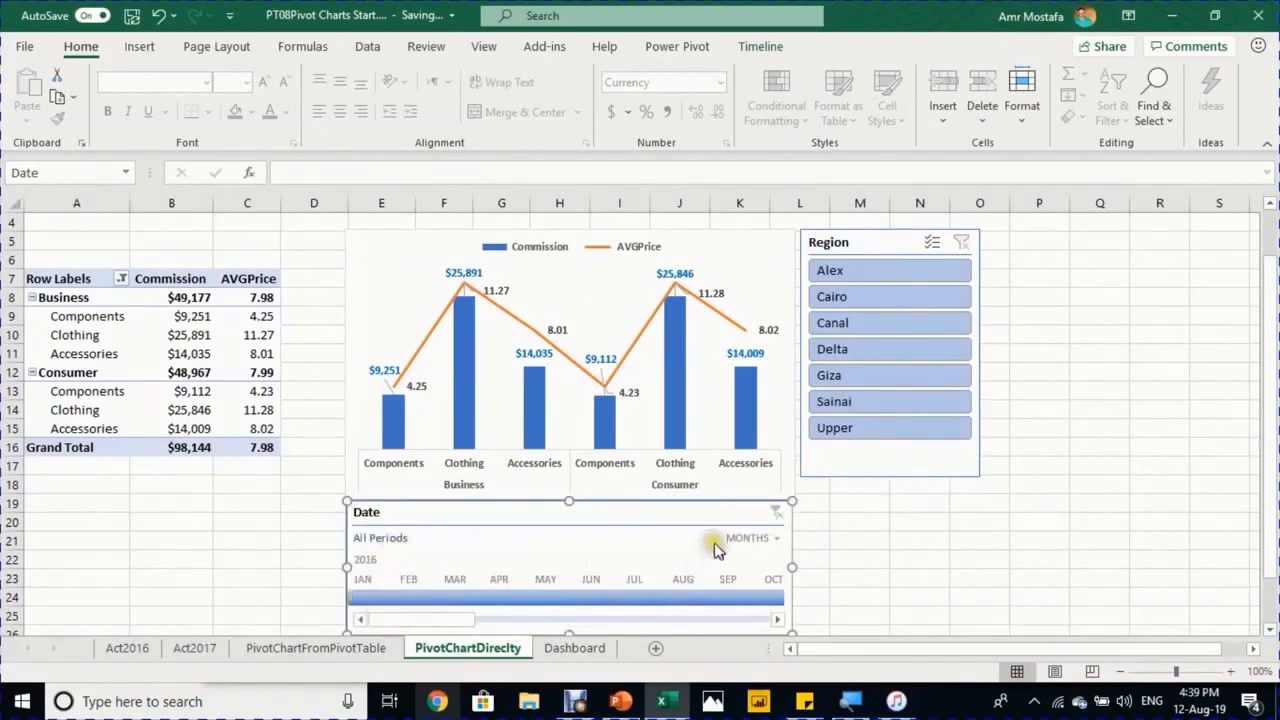
{"action": "left_click", "coordinate": [748, 540]}
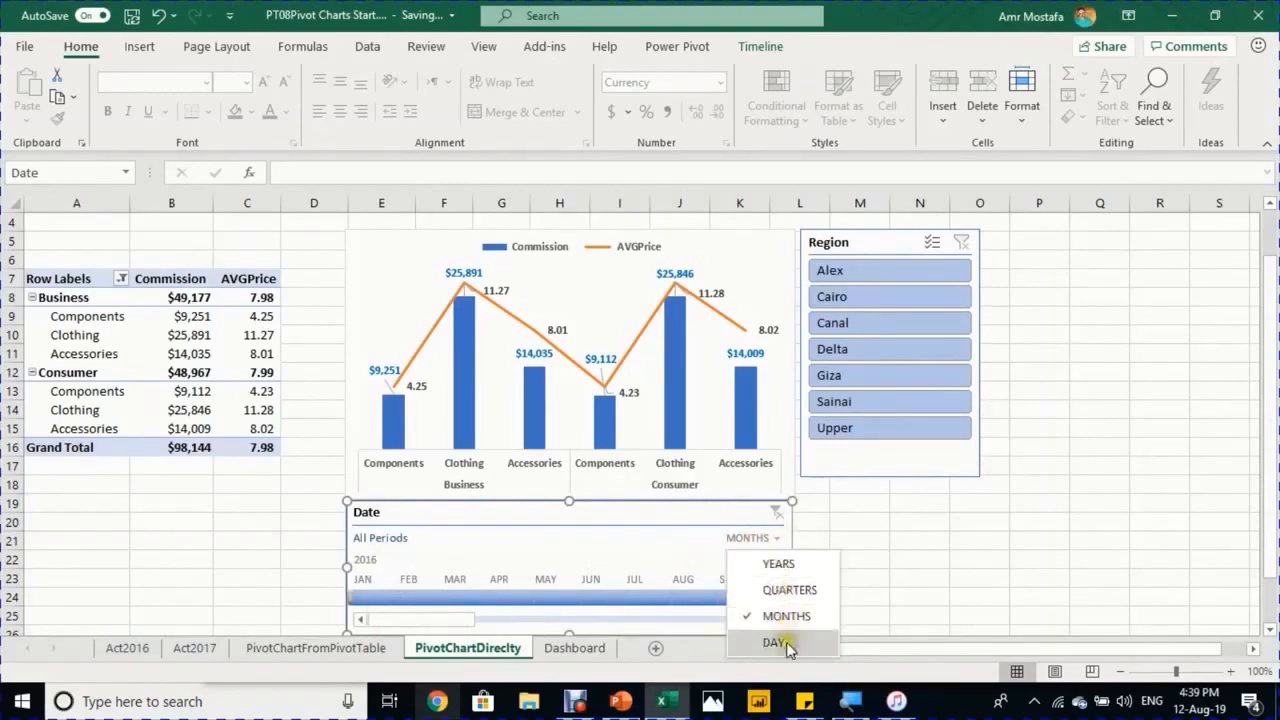
{"action": "left_click", "coordinate": [920, 576]}
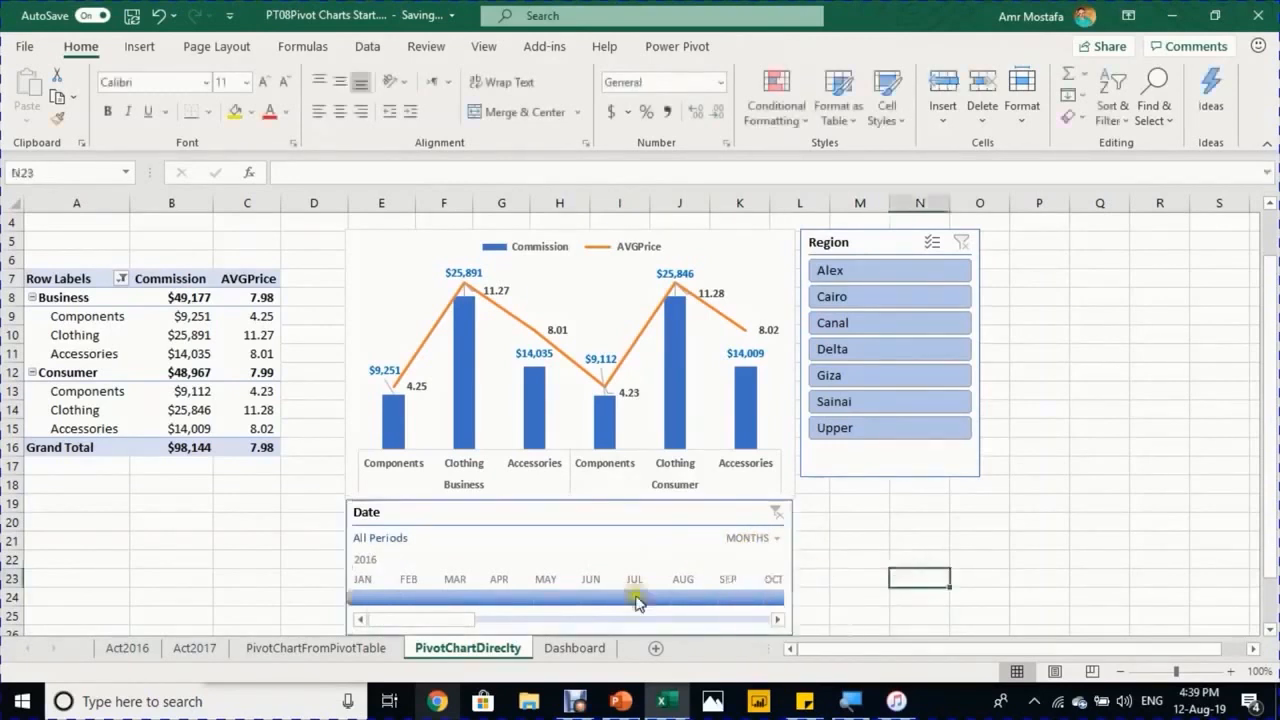
{"action": "left_click", "coordinate": [376, 601]}
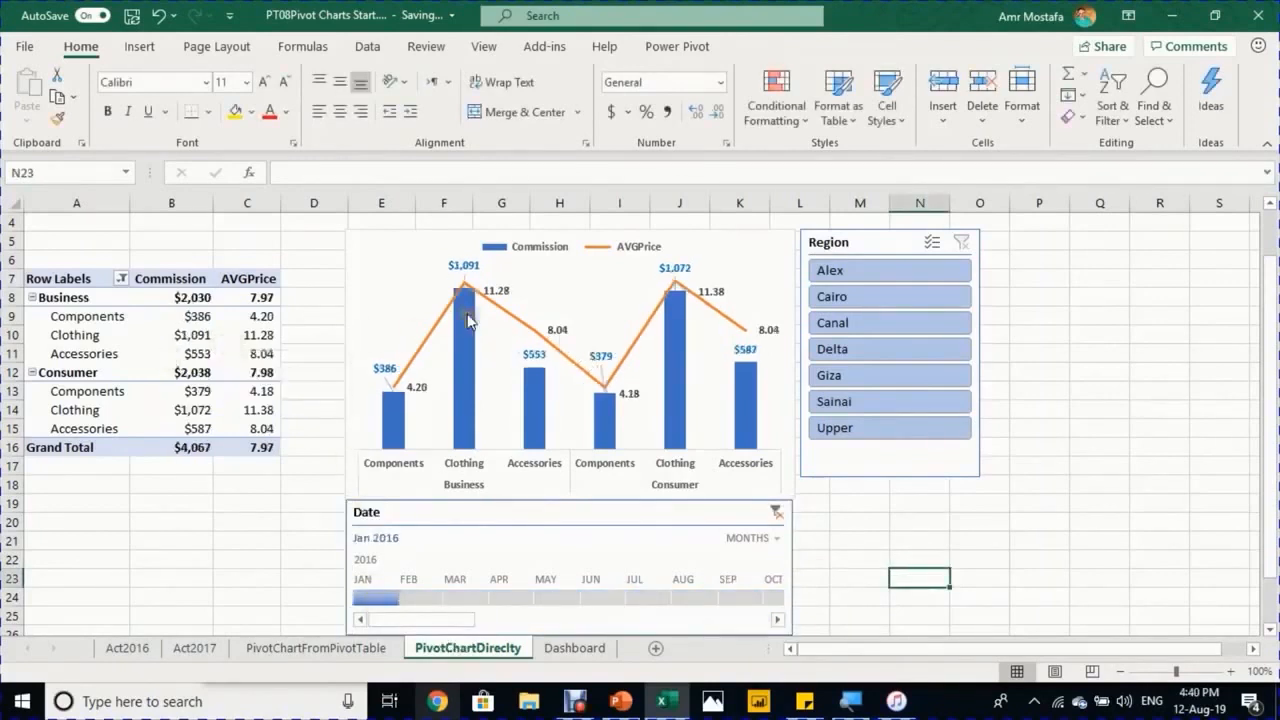
Filter the report to March 2016 with the Date timeline and extend the selected range to January through June 2016
{"action": "left_click", "coordinate": [427, 598]}
{"action": "left_click", "coordinate": [452, 596]}
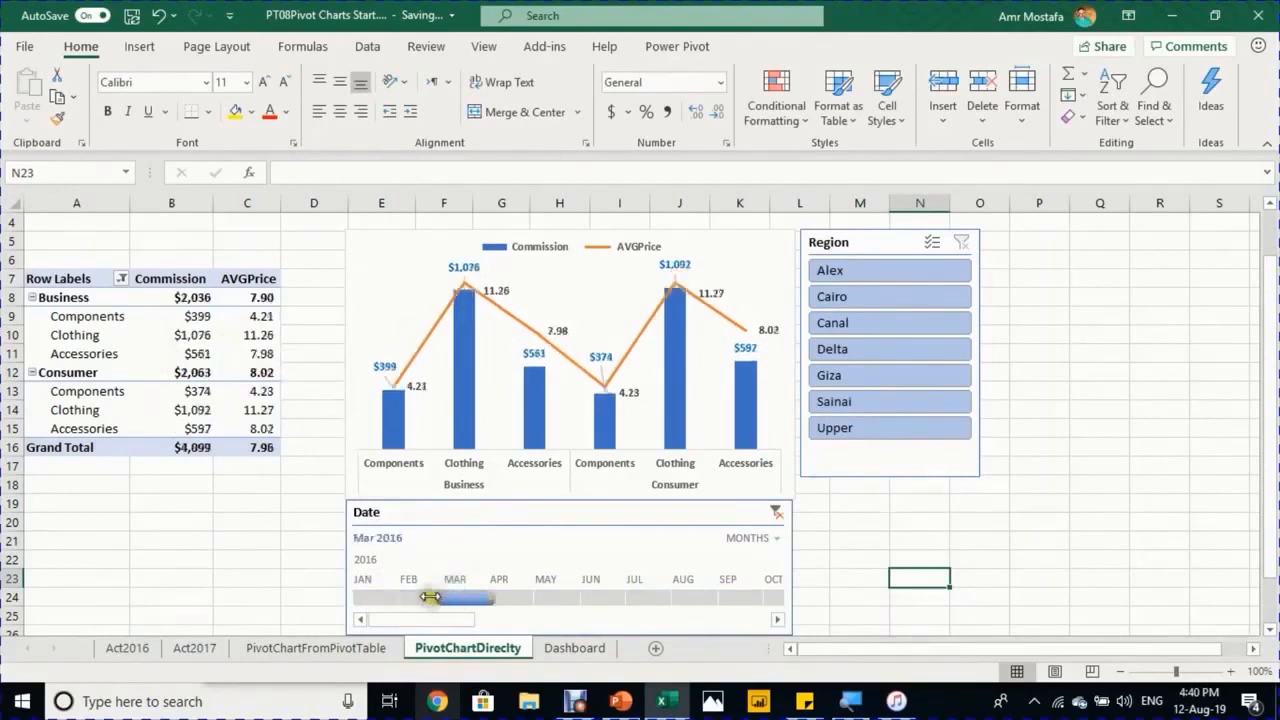
{"action": "left_click_drag", "start_coordinate": [430, 597], "coordinate": [355, 614]}
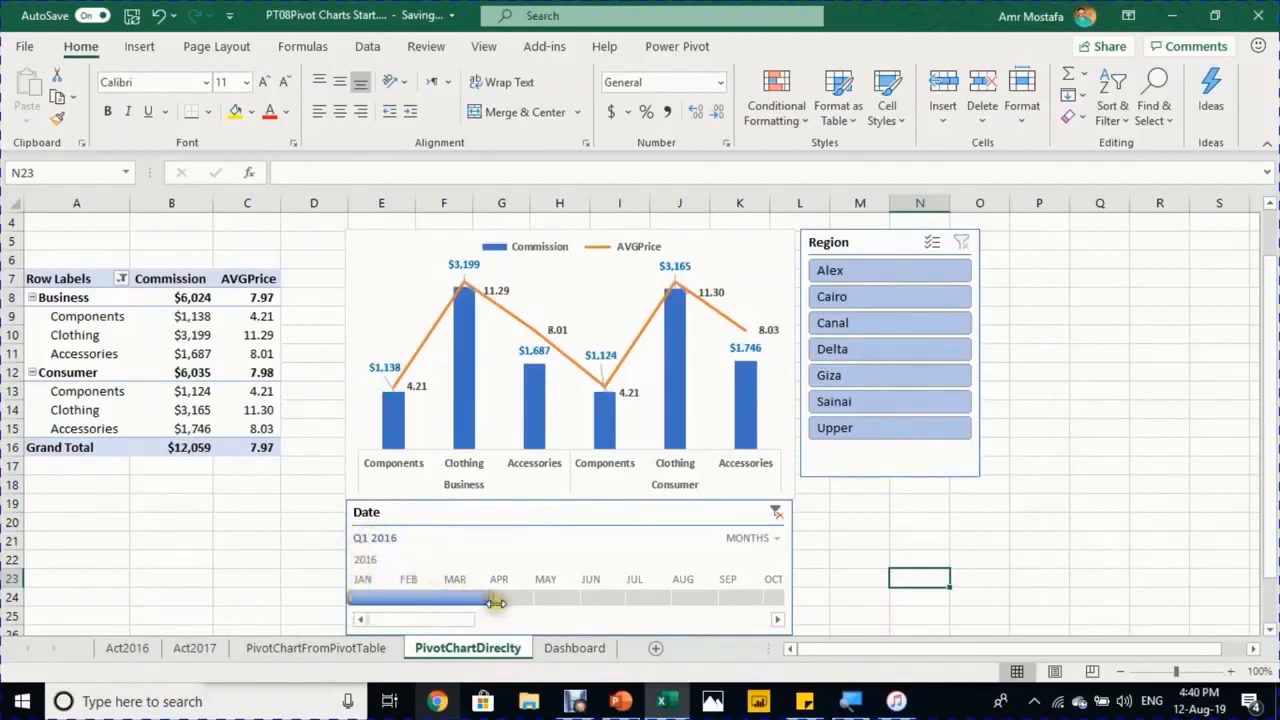
{"action": "left_click_drag", "start_coordinate": [496, 601], "coordinate": [618, 598]}
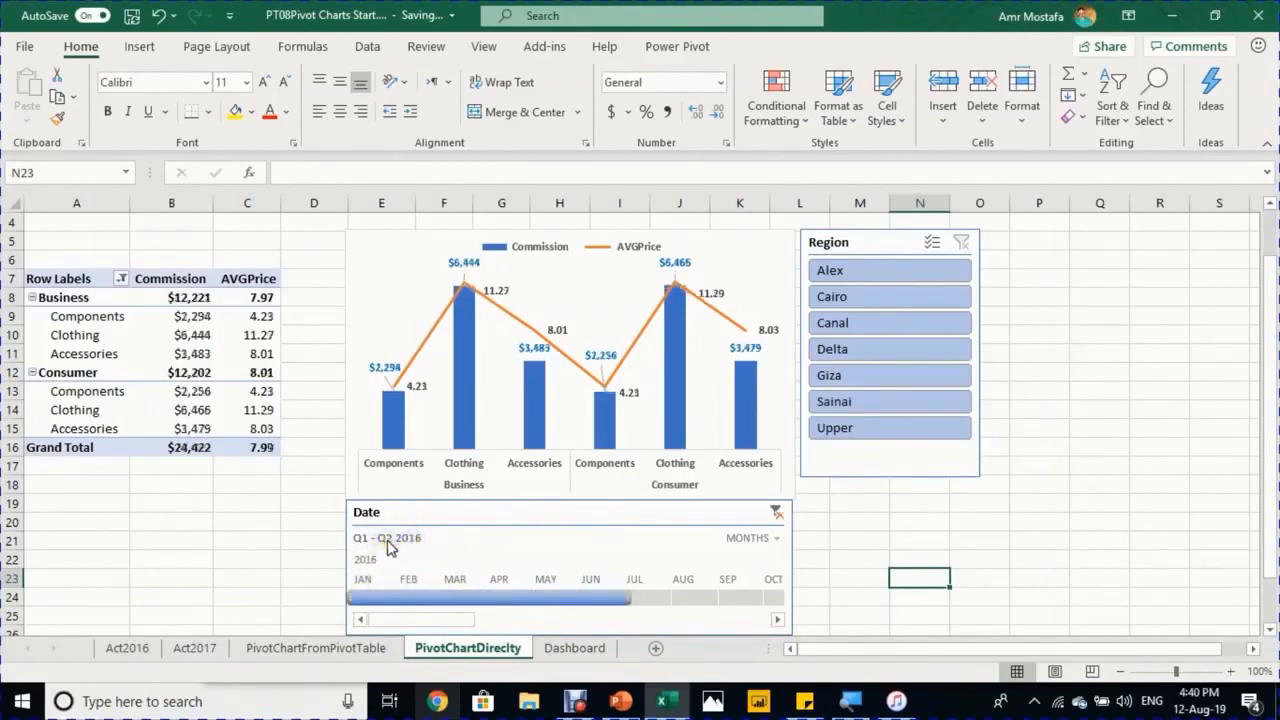
Set the Date timeline's time level to quarters and extend the filter to Q1 through Q3 2016
{"action": "left_click", "coordinate": [750, 540]}
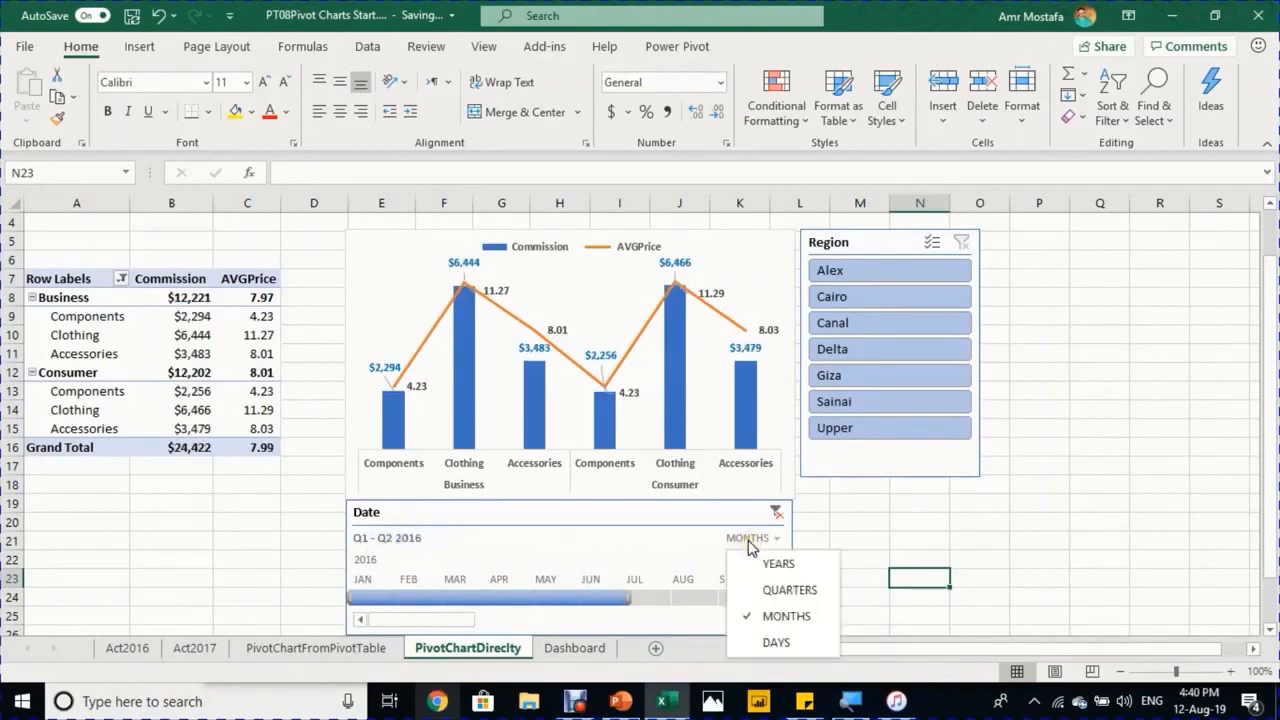
{"action": "left_click", "coordinate": [785, 590]}
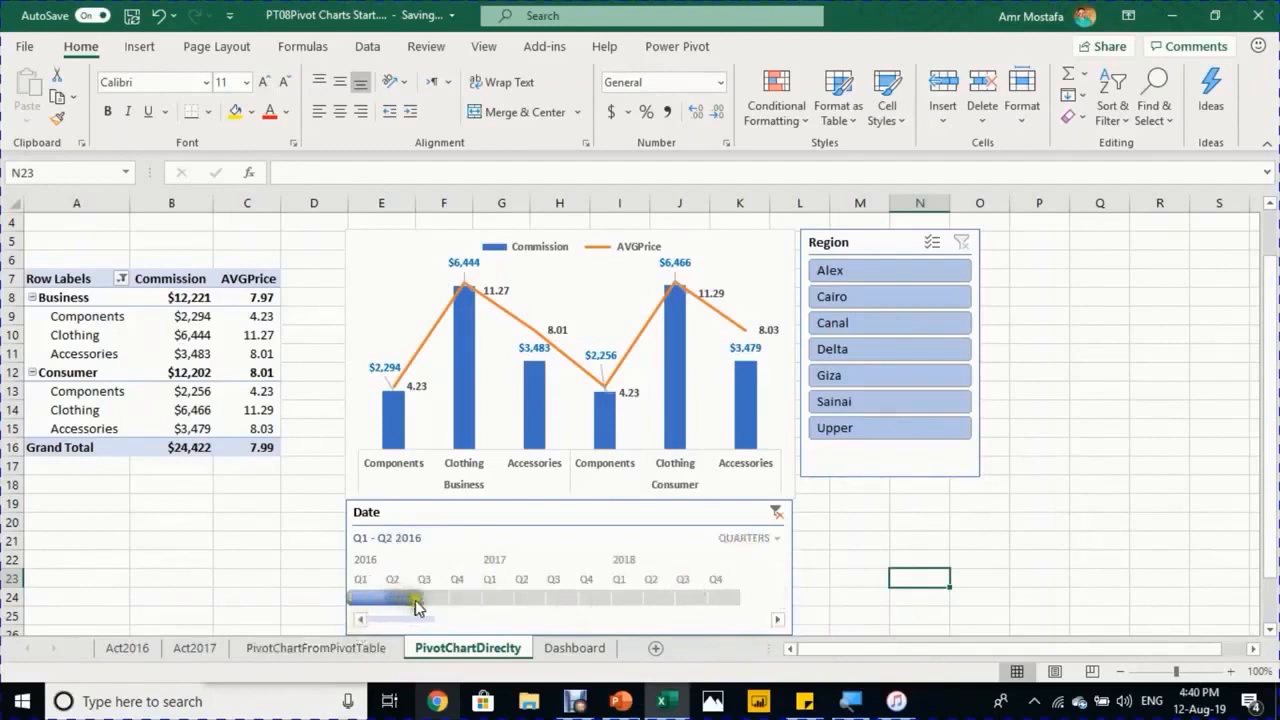
{"action": "left_click_drag", "start_coordinate": [418, 599], "coordinate": [500, 599]}
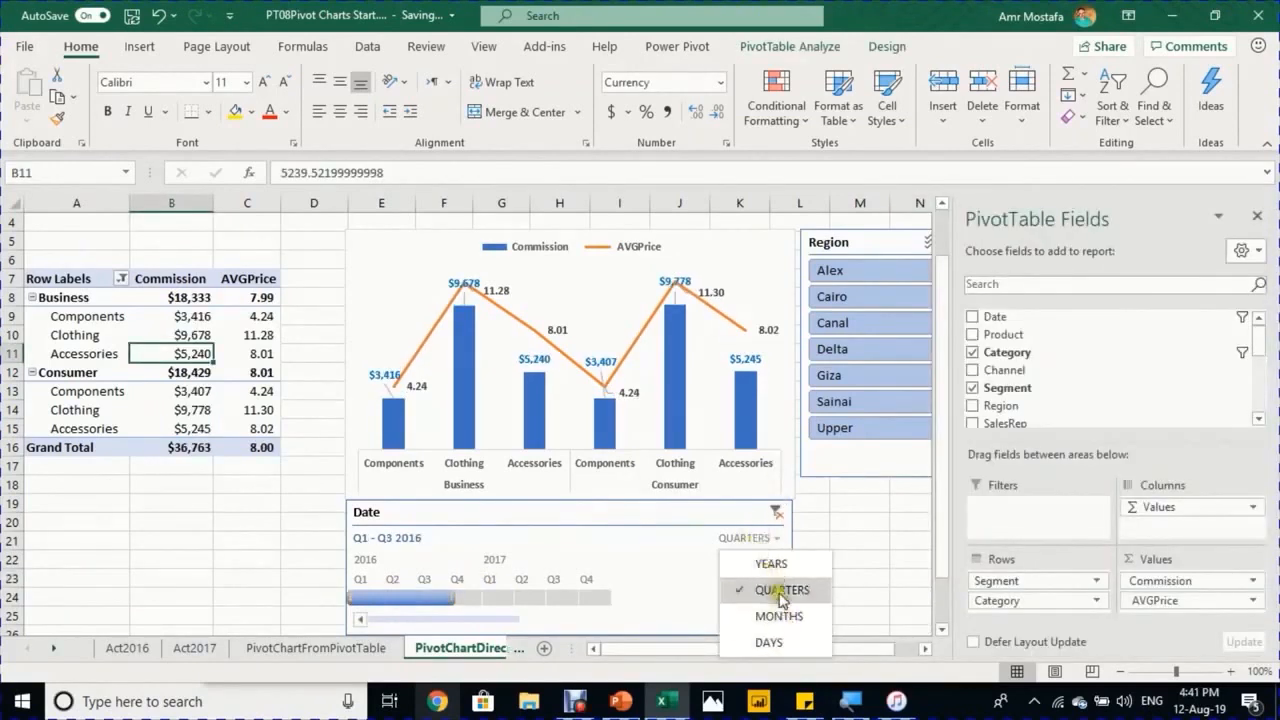
Set the Date timeline's time level to years and filter the report to 2016, trying 2017 in between
{"action": "left_click", "coordinate": [766, 564]}
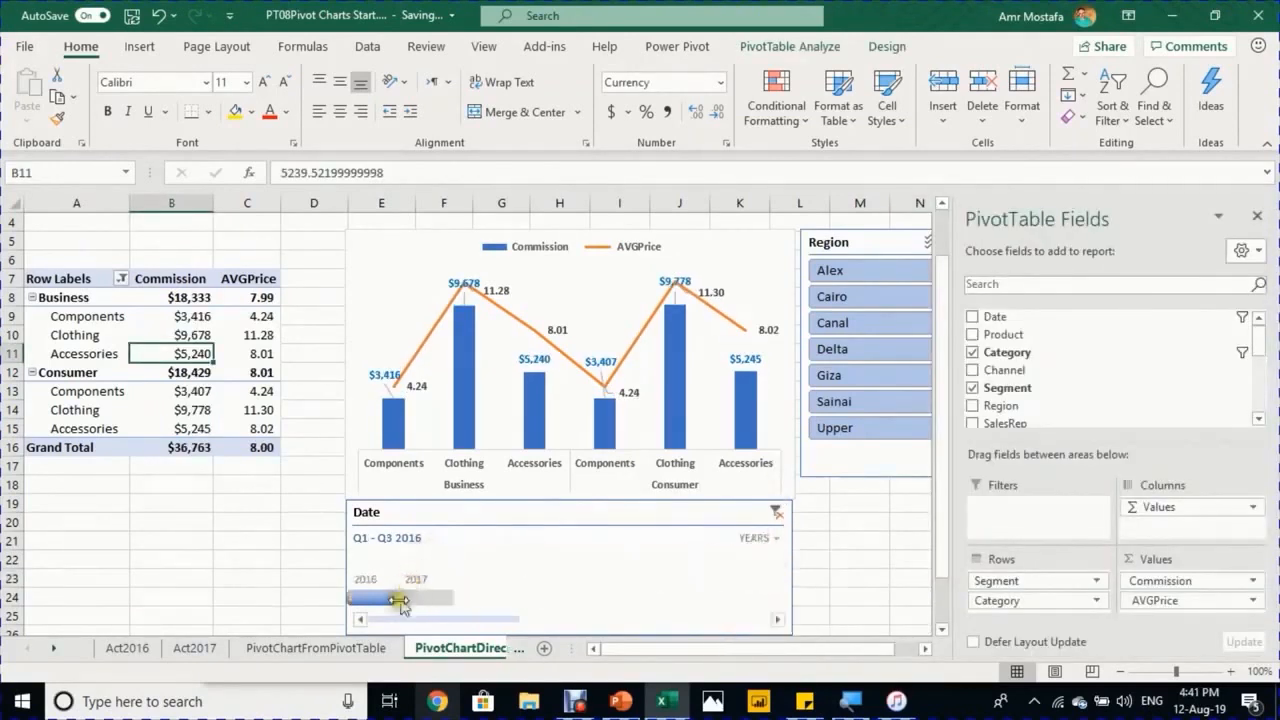
{"action": "left_click_drag", "start_coordinate": [395, 601], "coordinate": [409, 601]}
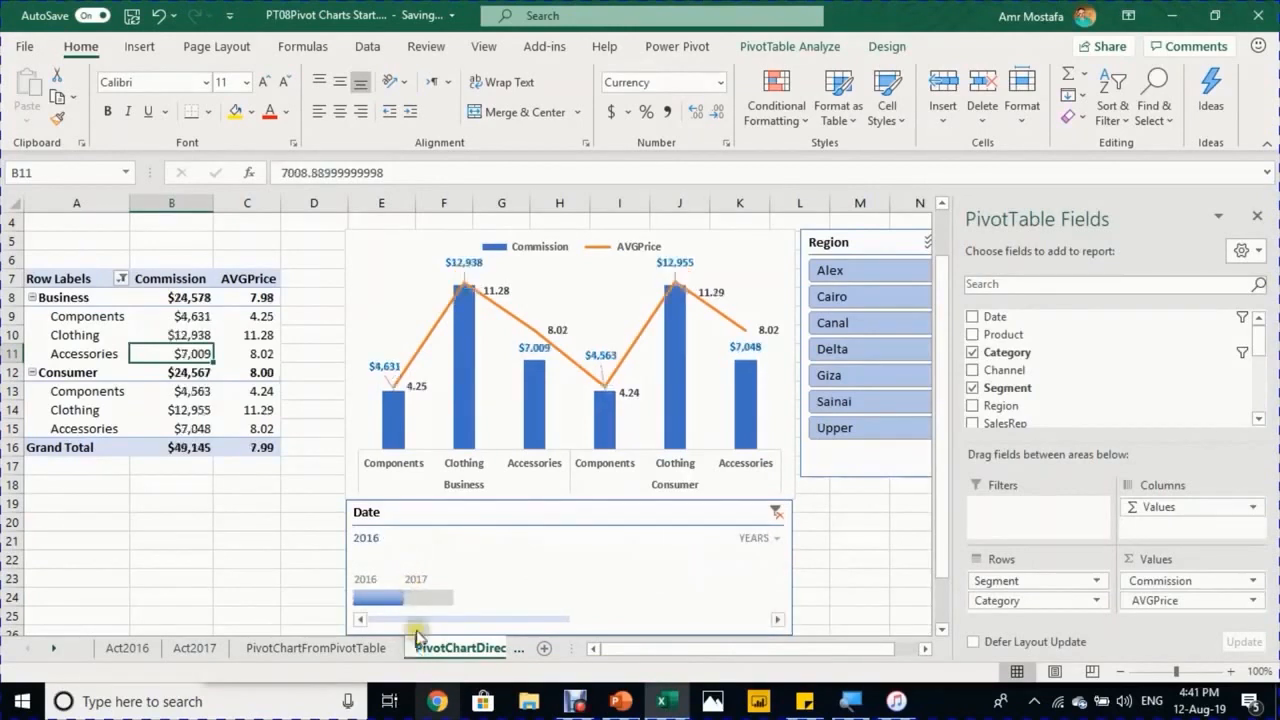
{"action": "left_click", "coordinate": [427, 600]}
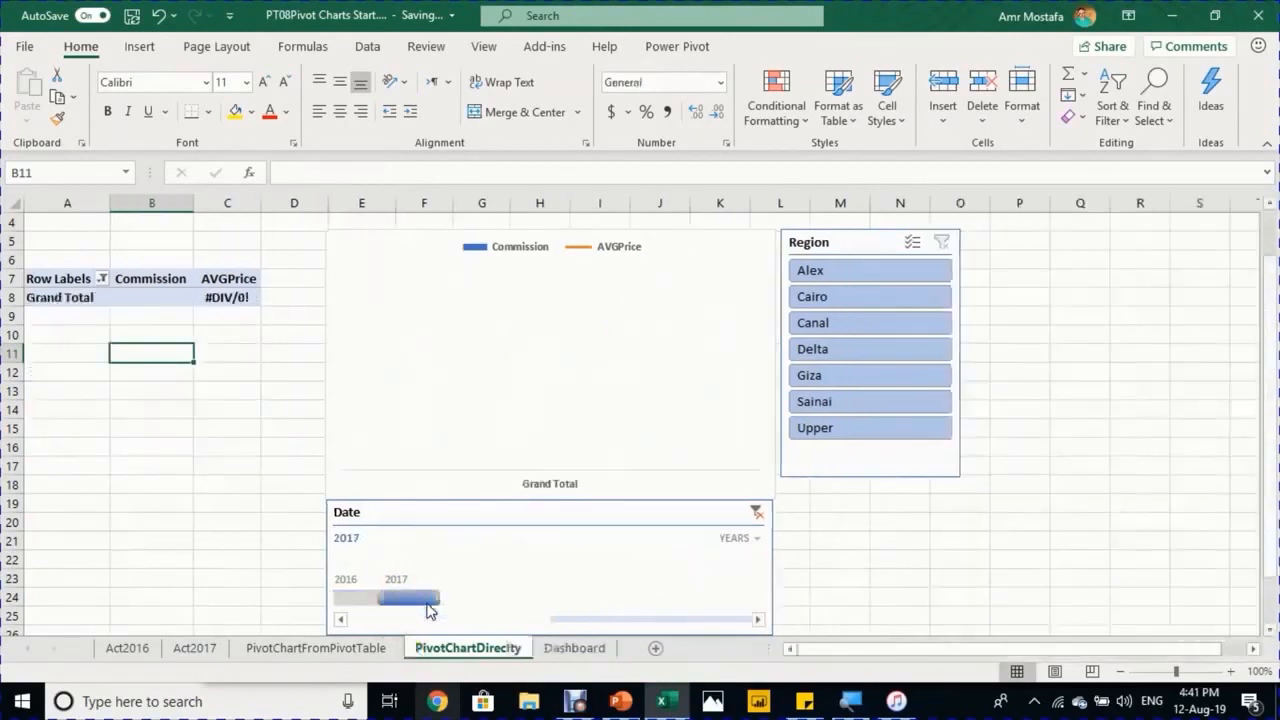
{"action": "left_click", "coordinate": [365, 599]}
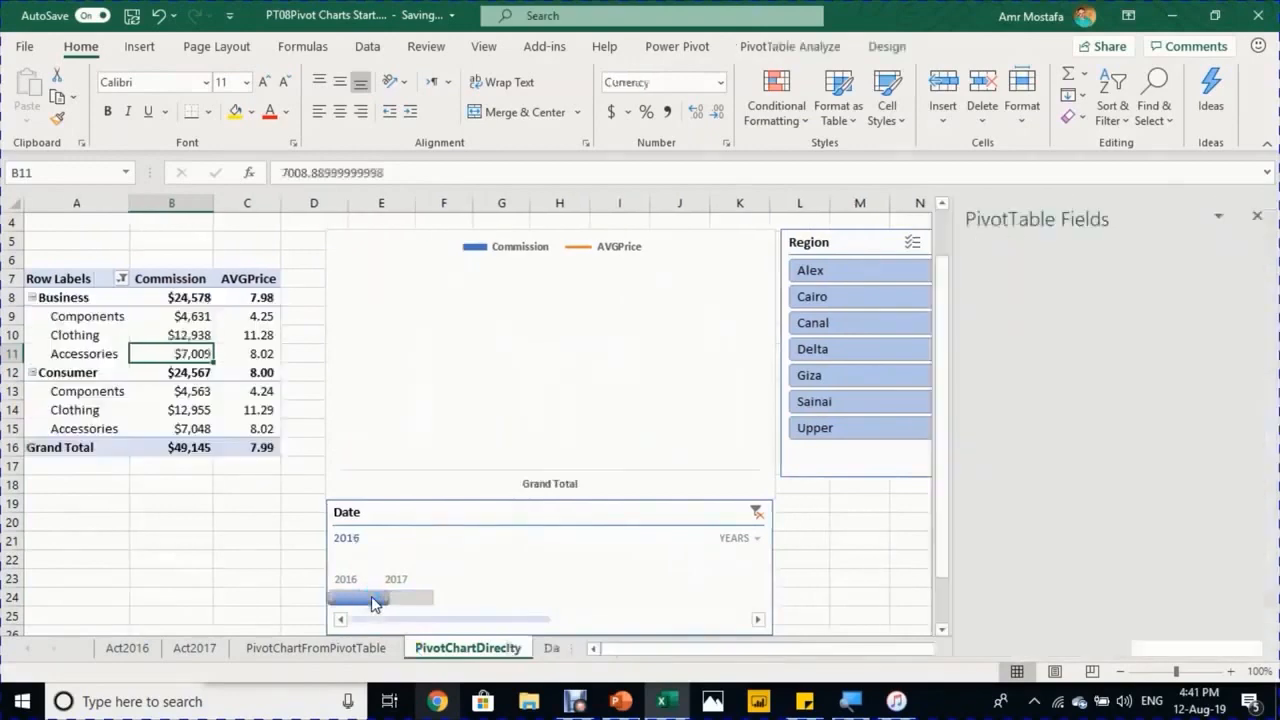
Go to the last record in the Date column of the Act2016 table
{"action": "scroll", "coordinate": [287, 471], "scroll_direction": "up", "scroll_amount": 1}
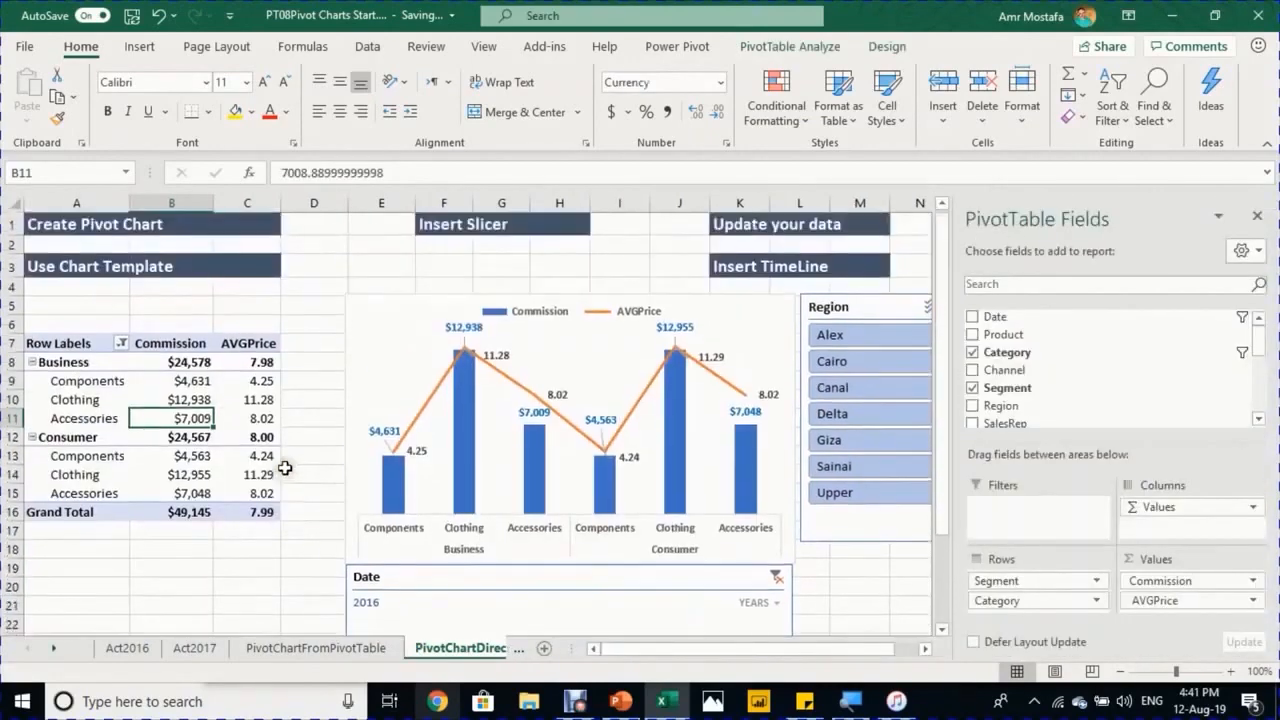
{"action": "left_click", "coordinate": [128, 648]}
{"action": "left_click", "coordinate": [150, 354]}
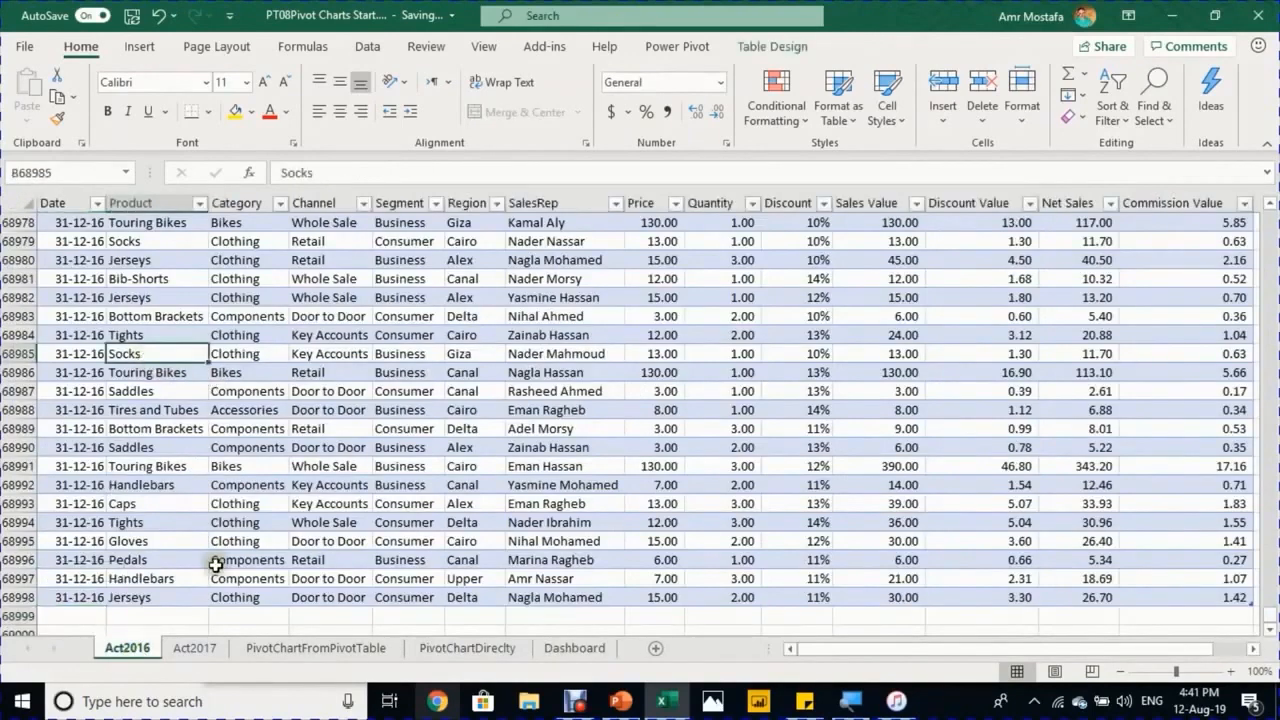
{"action": "key", "text": "ctrl+Down"}
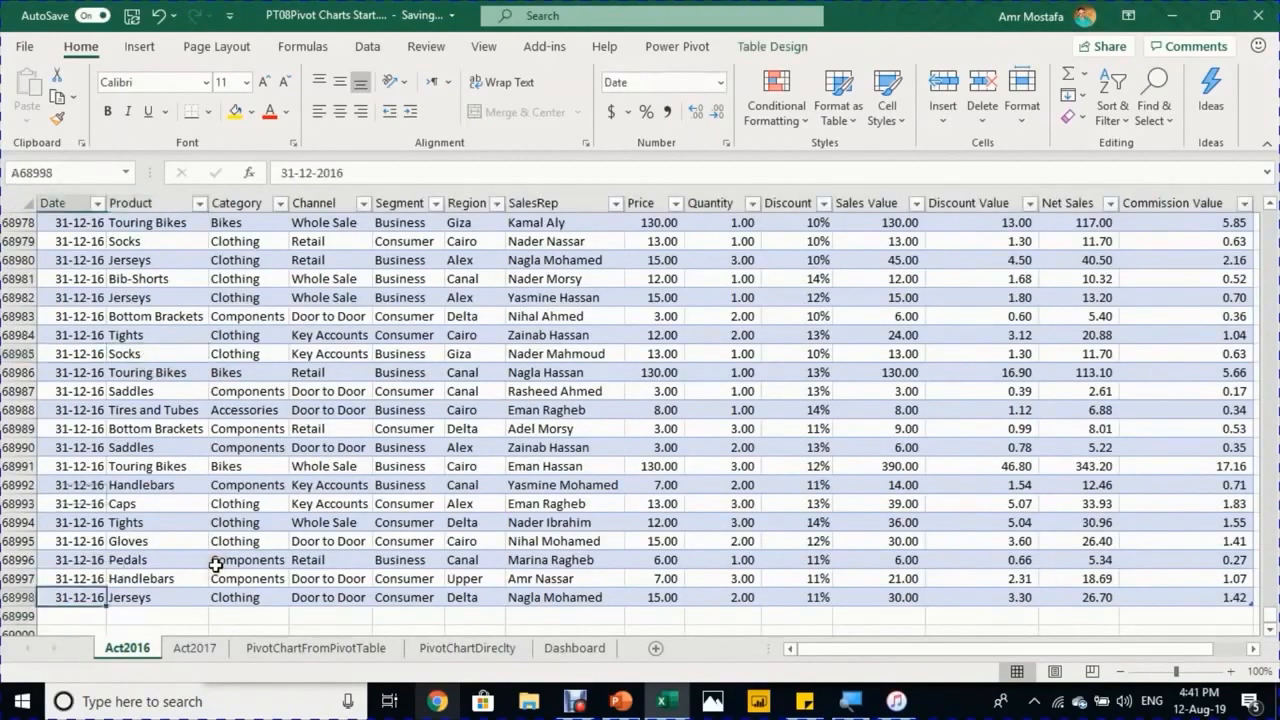
{"action": "key", "text": "ctrl+Up"}
{"action": "key", "text": "ctrl+Down"}
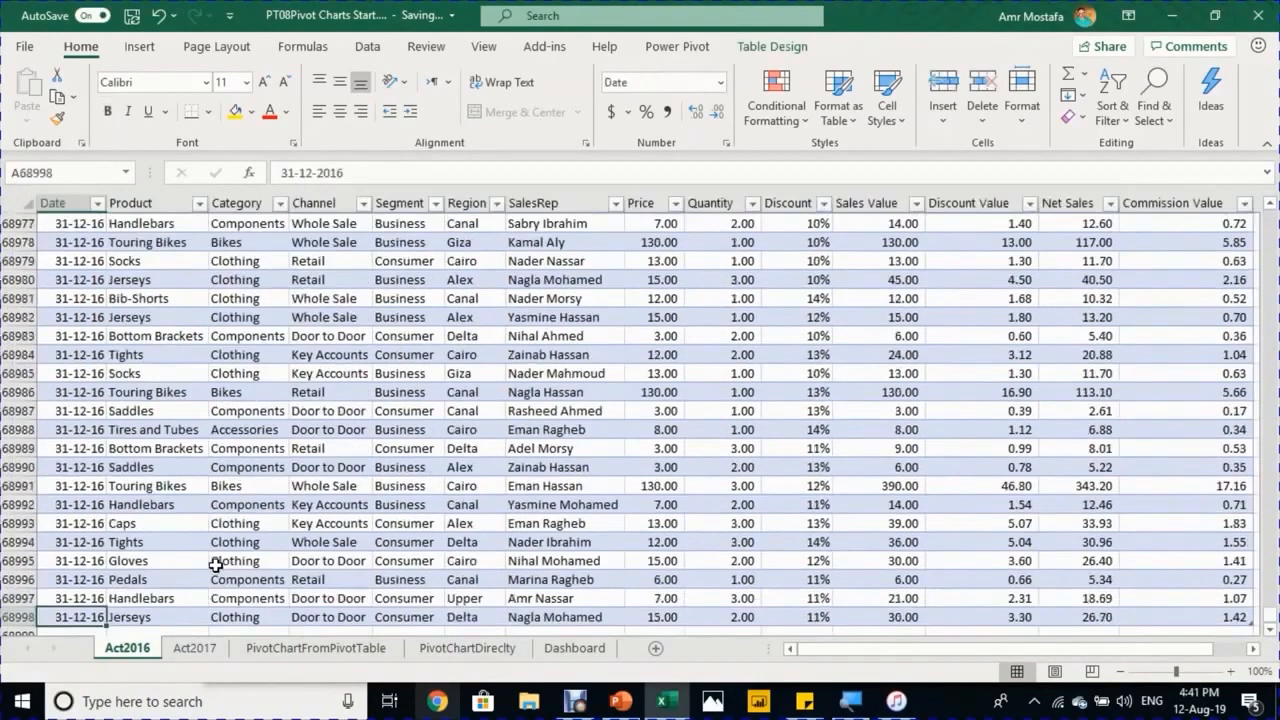
Copy all data rows of the Act2017 sheet from cell A2 onward, without the header row
{"action": "left_click", "coordinate": [180, 649]}
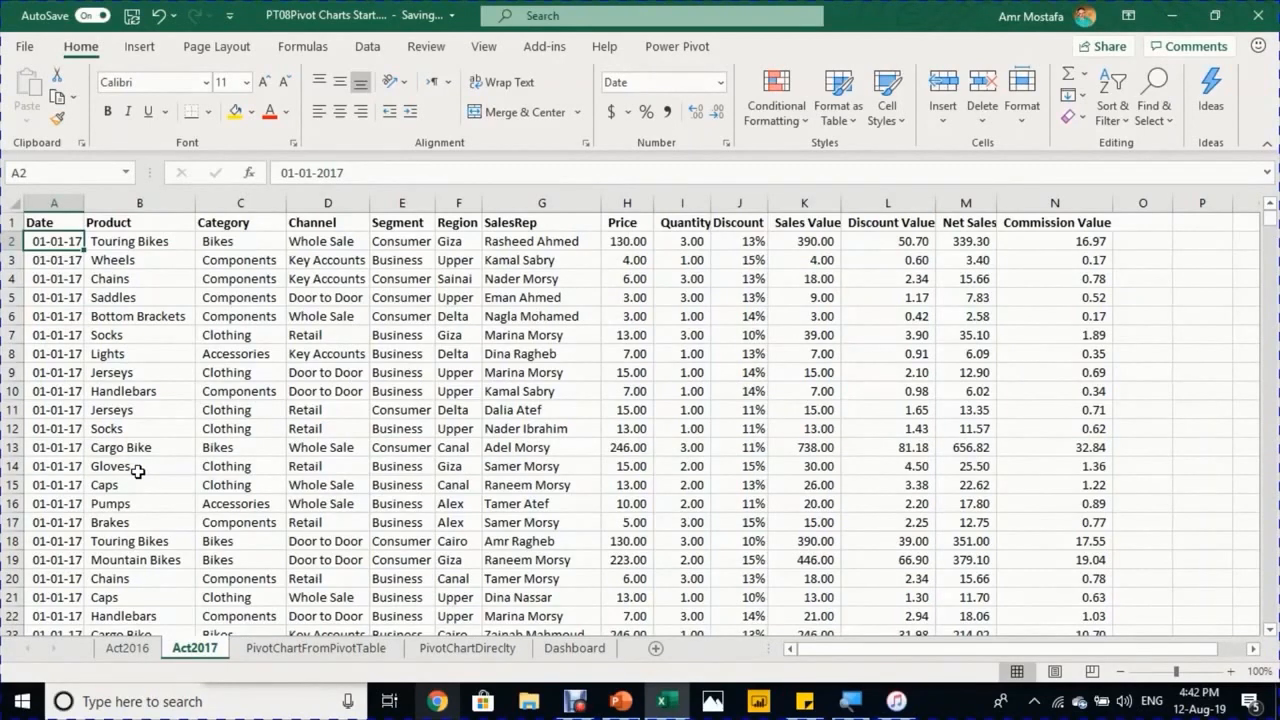
{"action": "key", "text": "ctrl+shift+Down"}
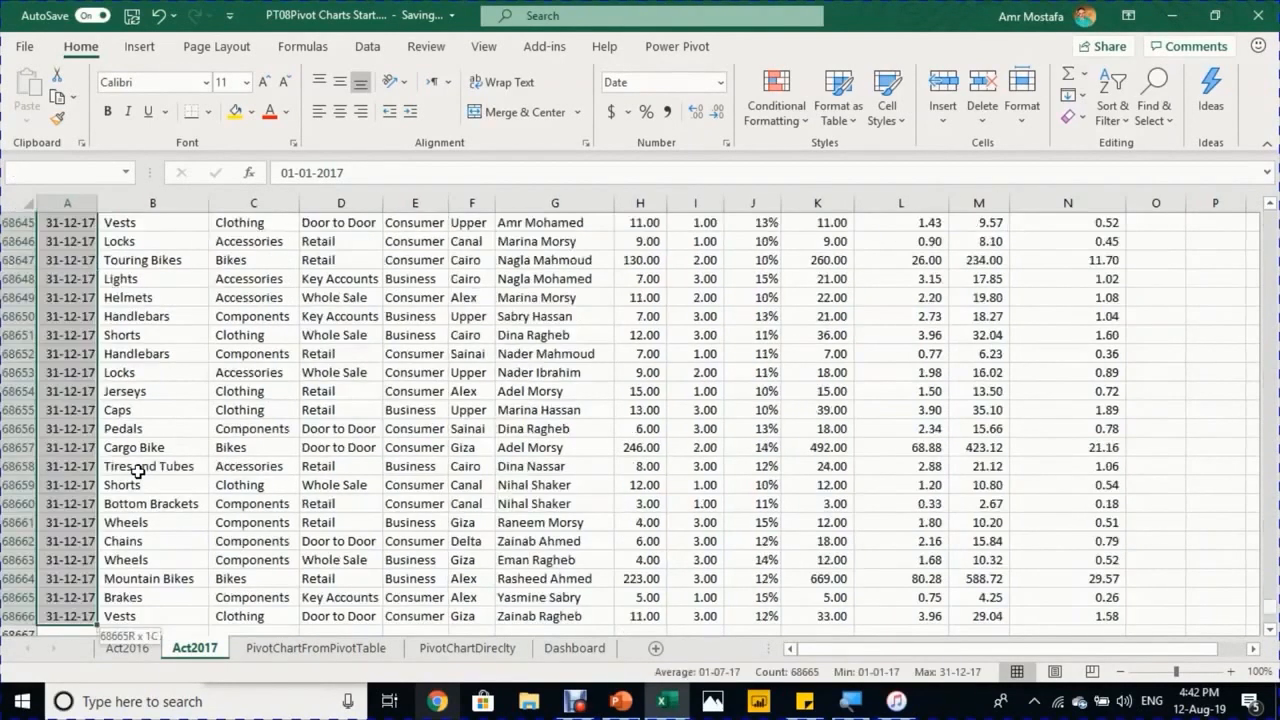
{"action": "key", "text": "ctrl+shift+Right"}
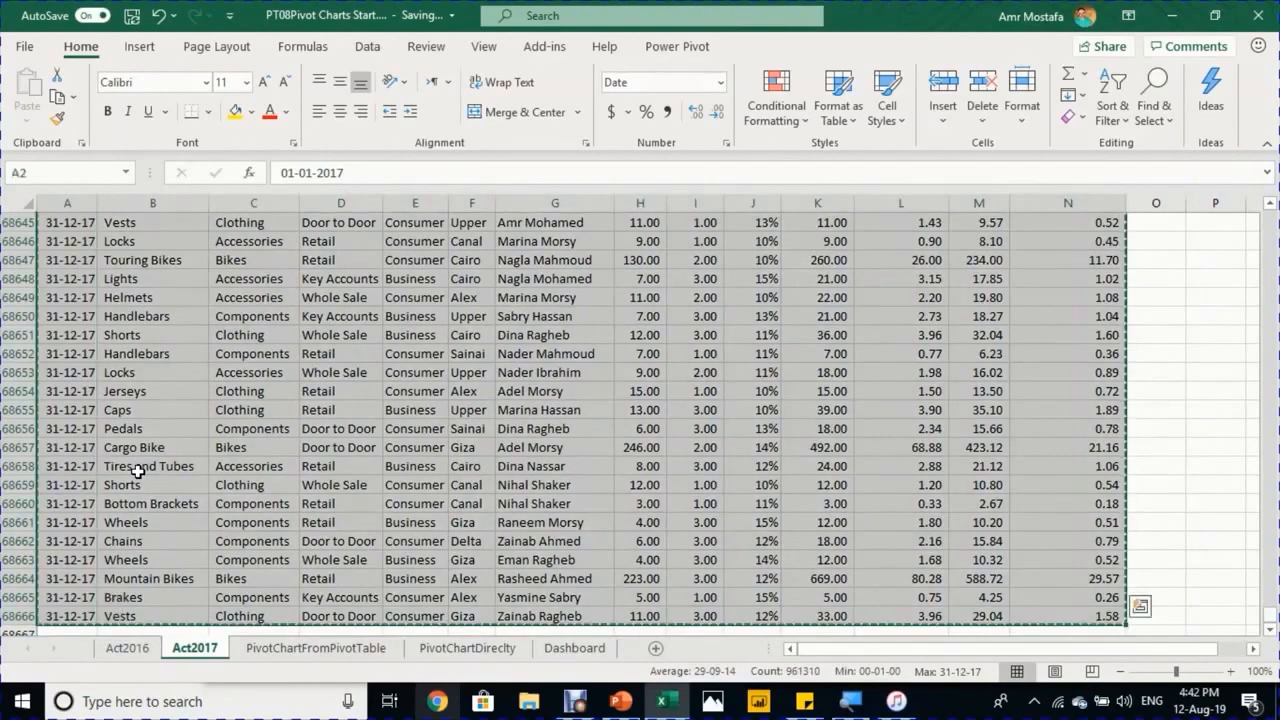
{"action": "key", "text": "ctrl+c"}
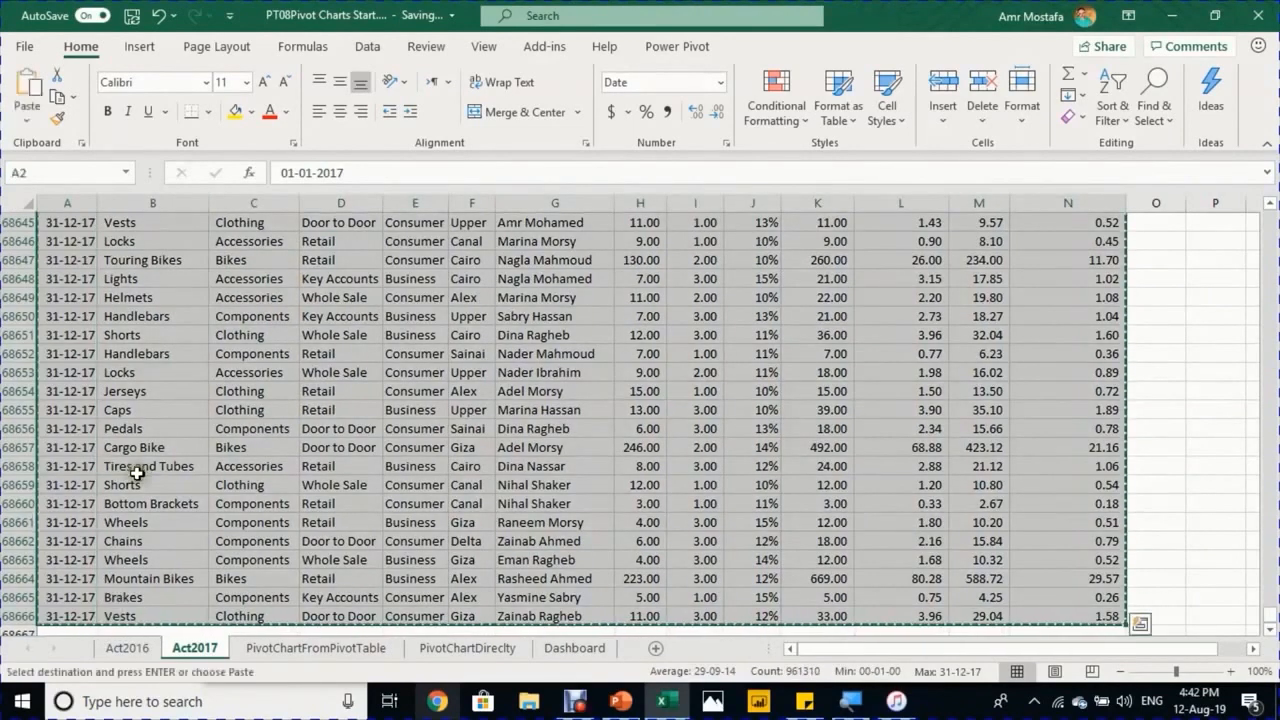
Paste the copied 2017 rows at cell A68999 on the Act2016 sheet, directly below the table's last record
{"action": "left_click", "coordinate": [127, 648]}
{"action": "scroll", "coordinate": [132, 615], "scroll_direction": "down", "scroll_amount": 1}
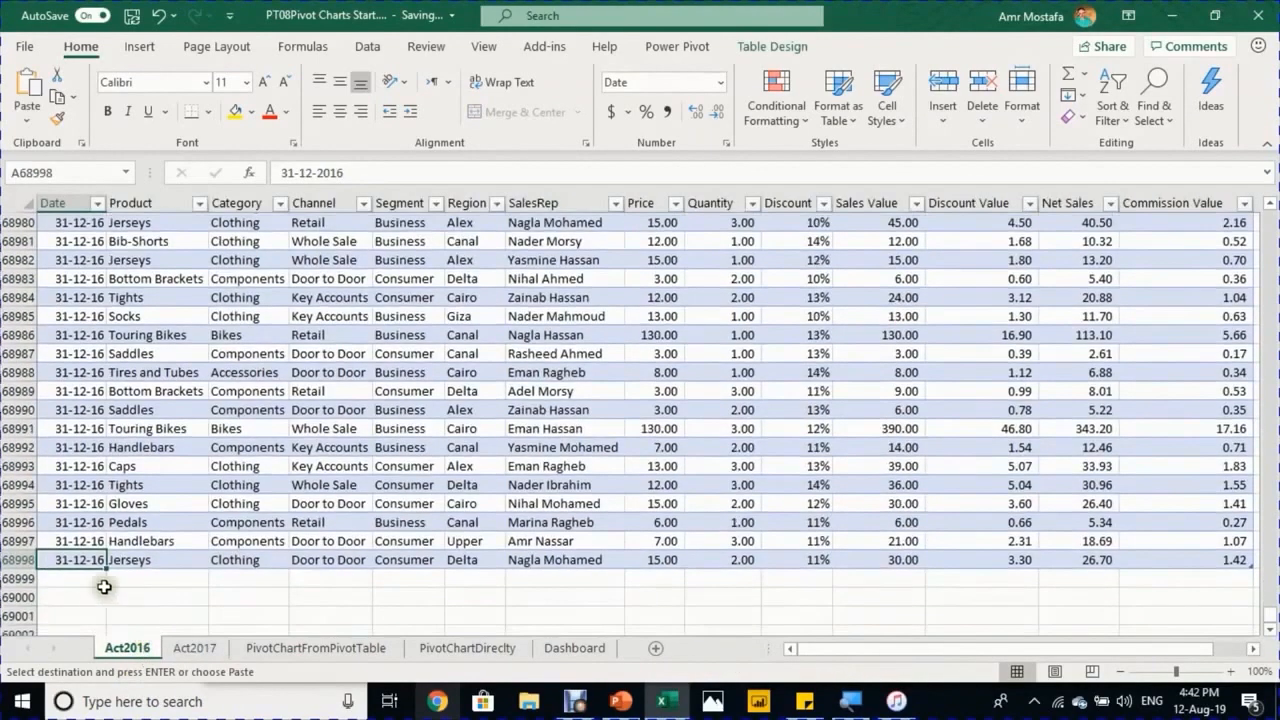
{"action": "left_click", "coordinate": [86, 580]}
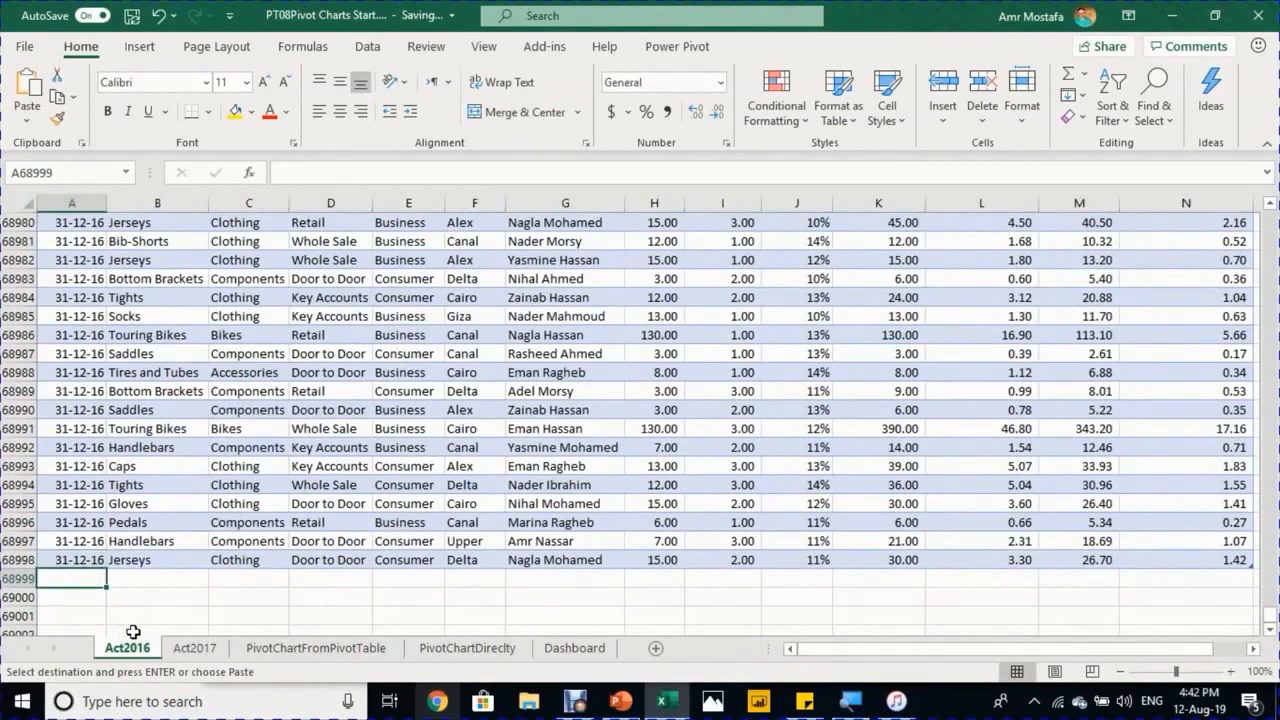
{"action": "key", "text": "ctrl+v"}
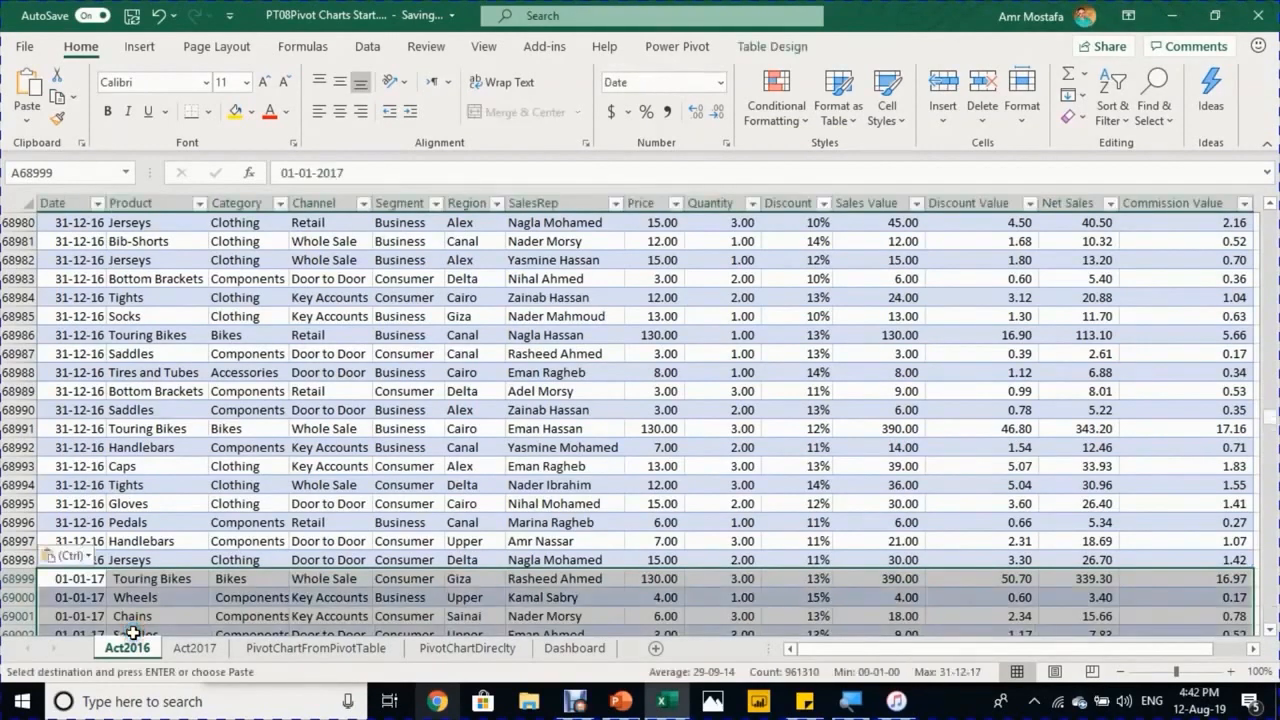
{"action": "left_click", "coordinate": [190, 427]}
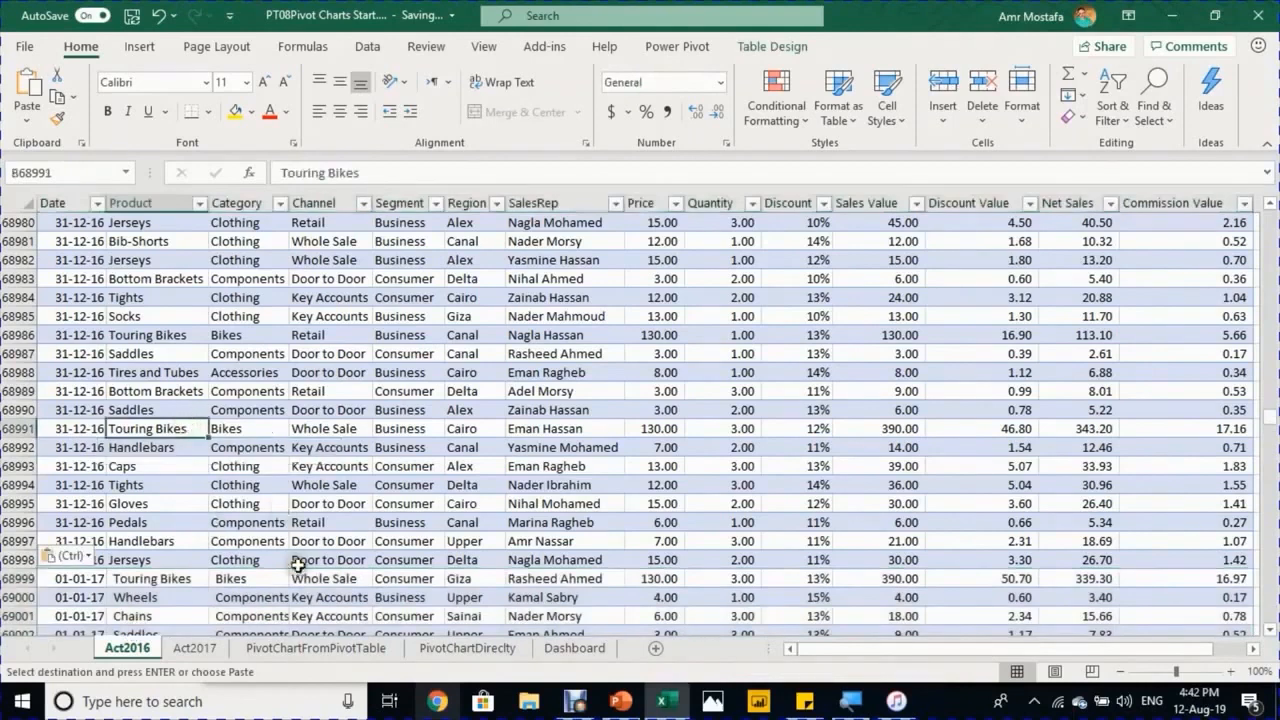
{"action": "left_click", "coordinate": [200, 560]}
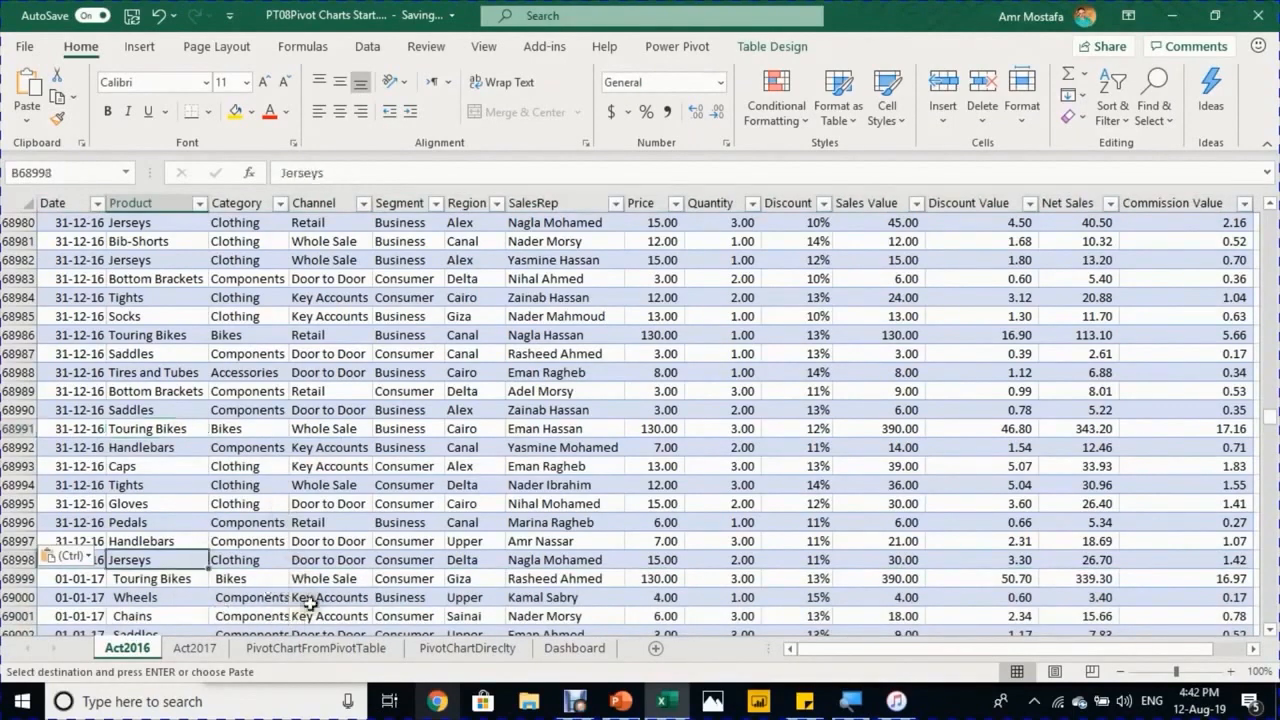
Refresh the pivot report on the PivotChartDireclty sheet and filter it to 2017 with the Date timeline
{"action": "left_click", "coordinate": [440, 649]}
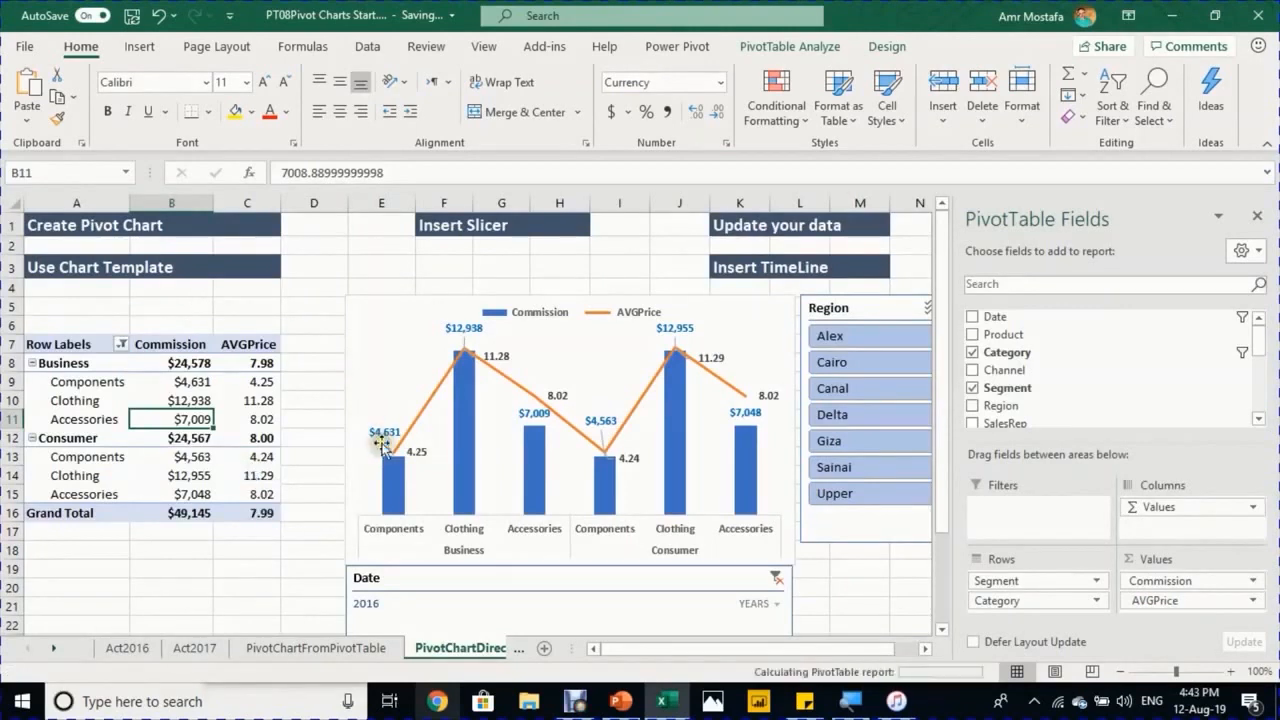
{"action": "scroll", "coordinate": [381, 443], "scroll_direction": "down", "scroll_amount": 1}
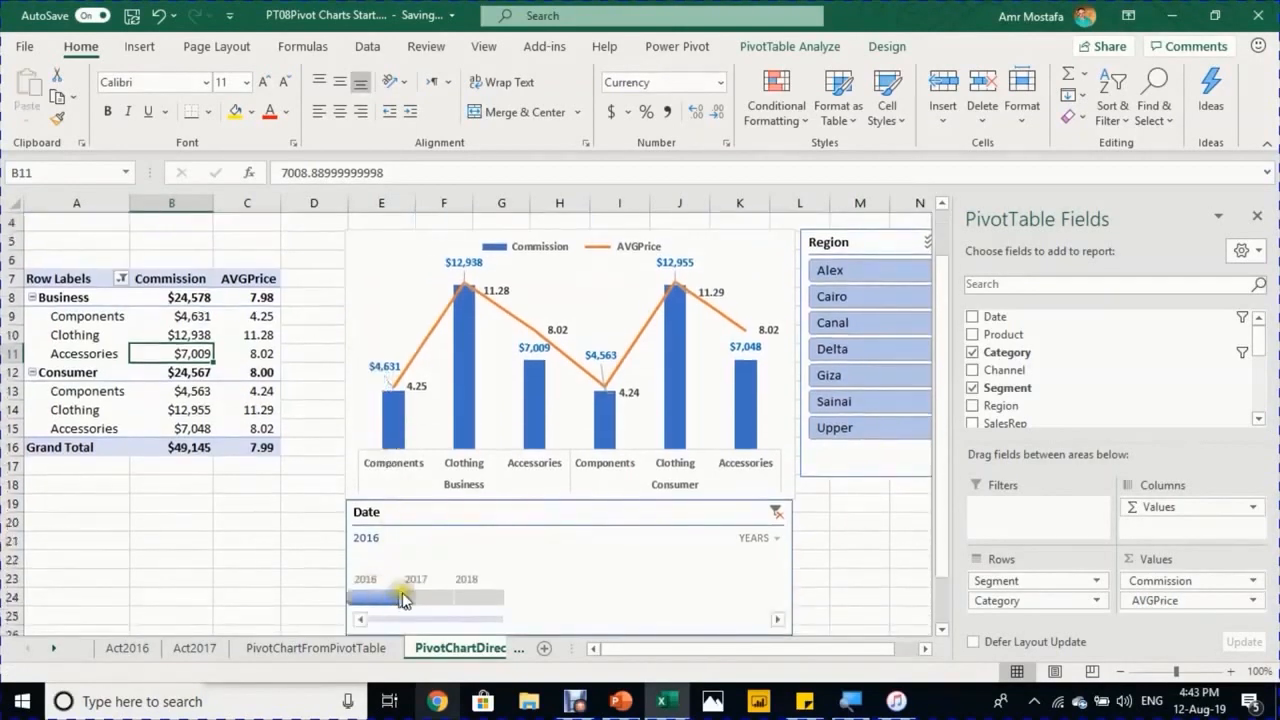
{"action": "left_click", "coordinate": [418, 598]}
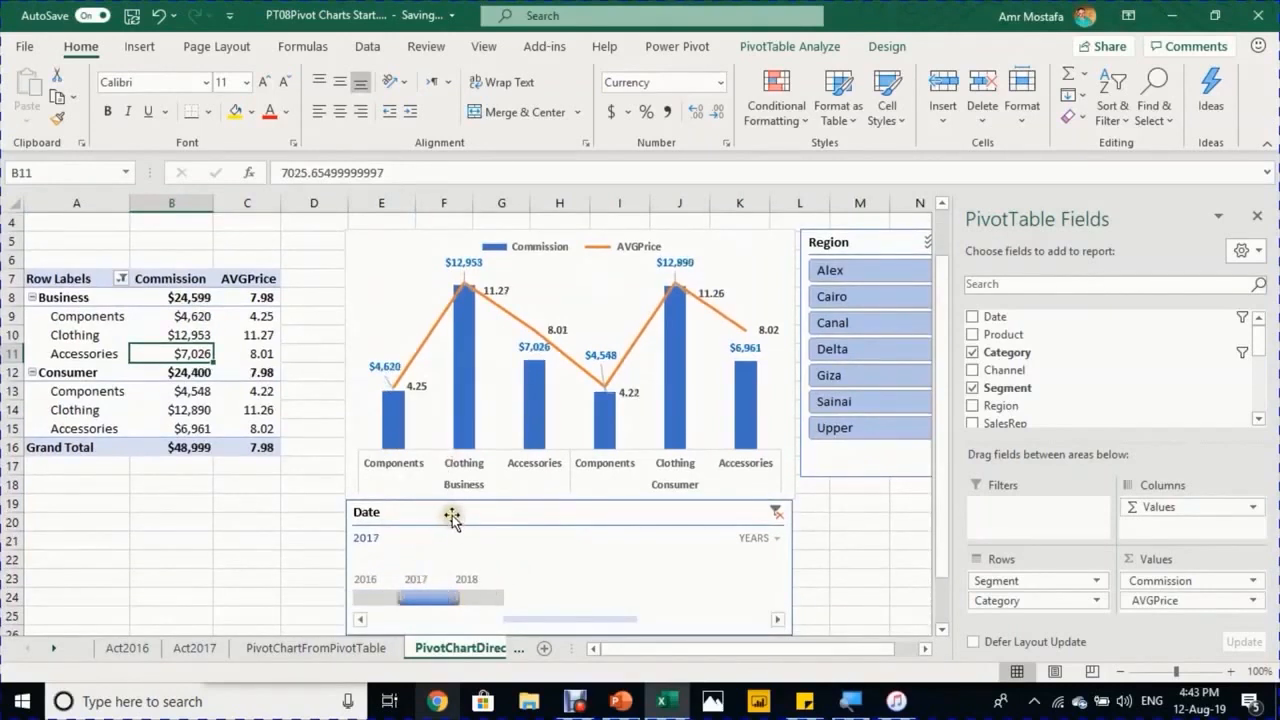
Hide the Date timeline's scrollbar and filter the report to 2016 with it
{"action": "scroll", "coordinate": [452, 516], "scroll_direction": "down", "scroll_amount": 1}
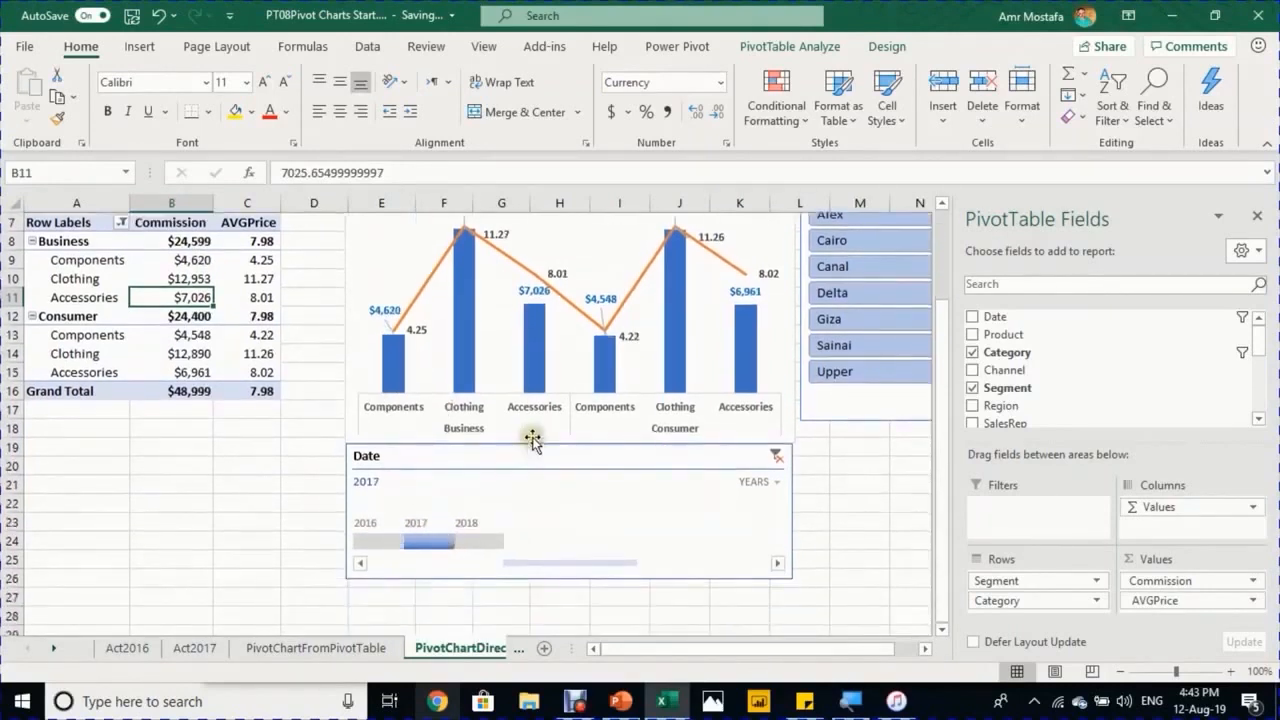
{"action": "left_click", "coordinate": [538, 457]}
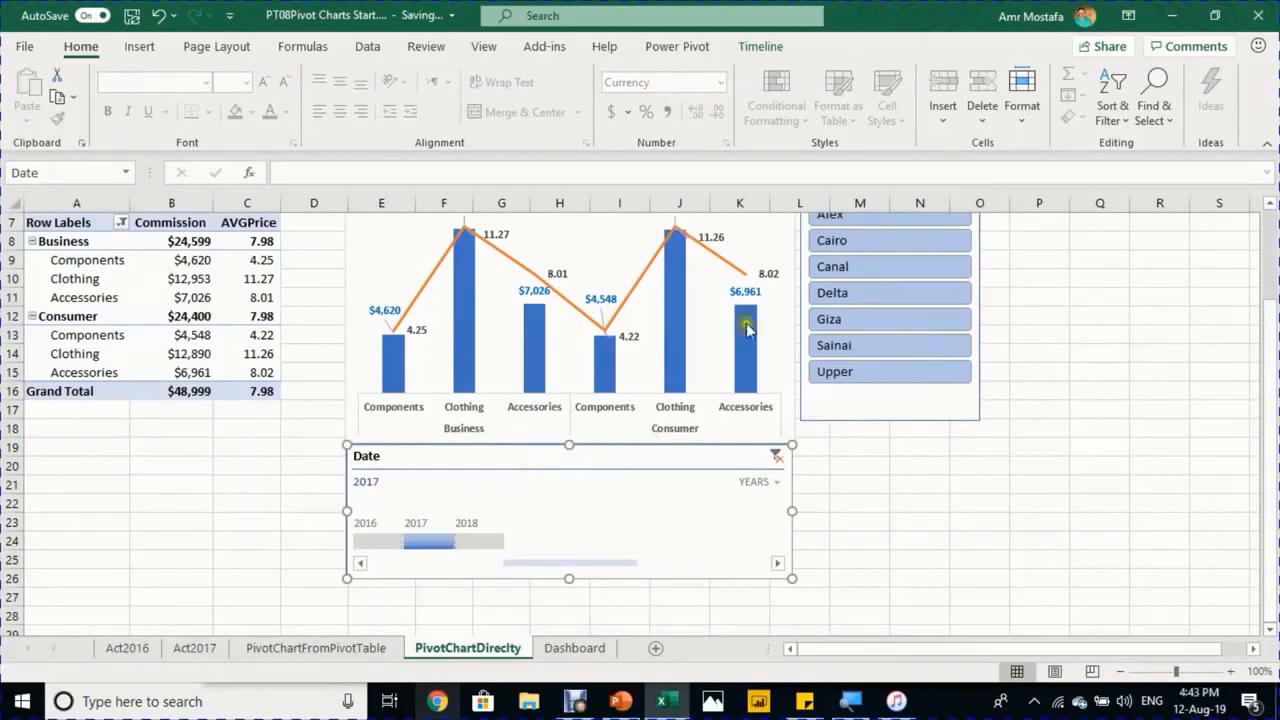
{"action": "left_click", "coordinate": [740, 48]}
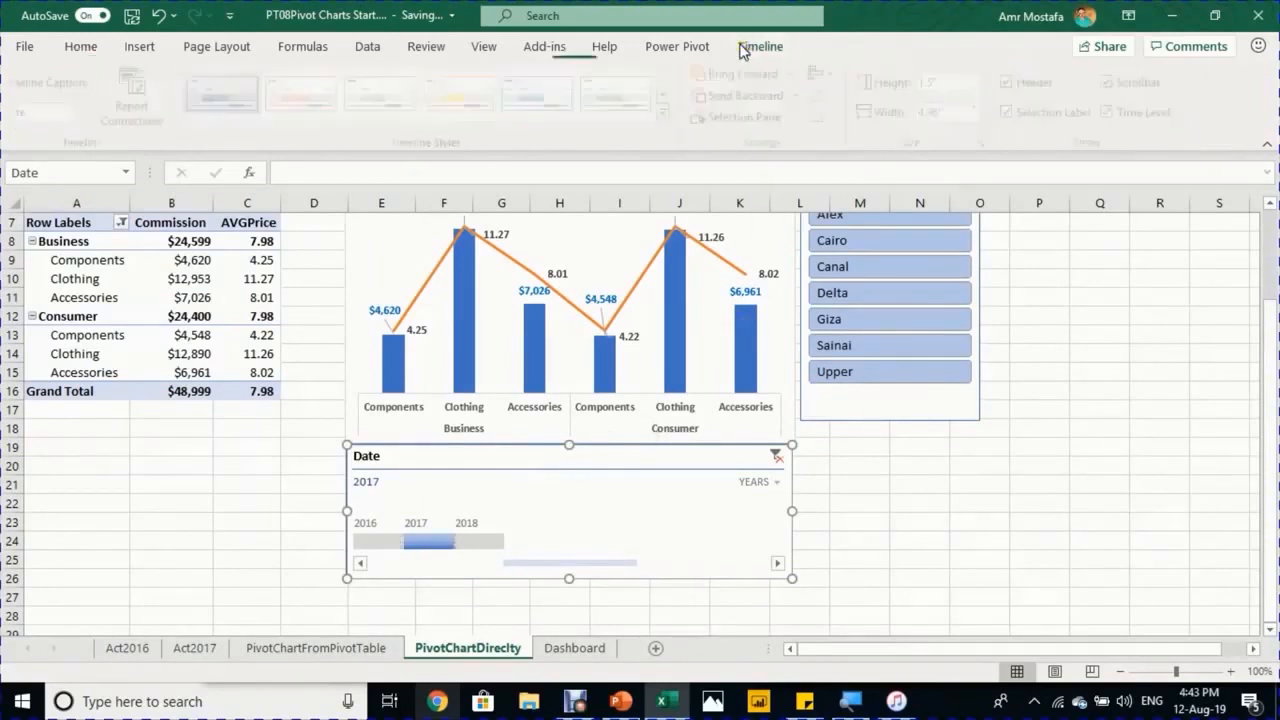
{"action": "left_click", "coordinate": [1113, 83]}
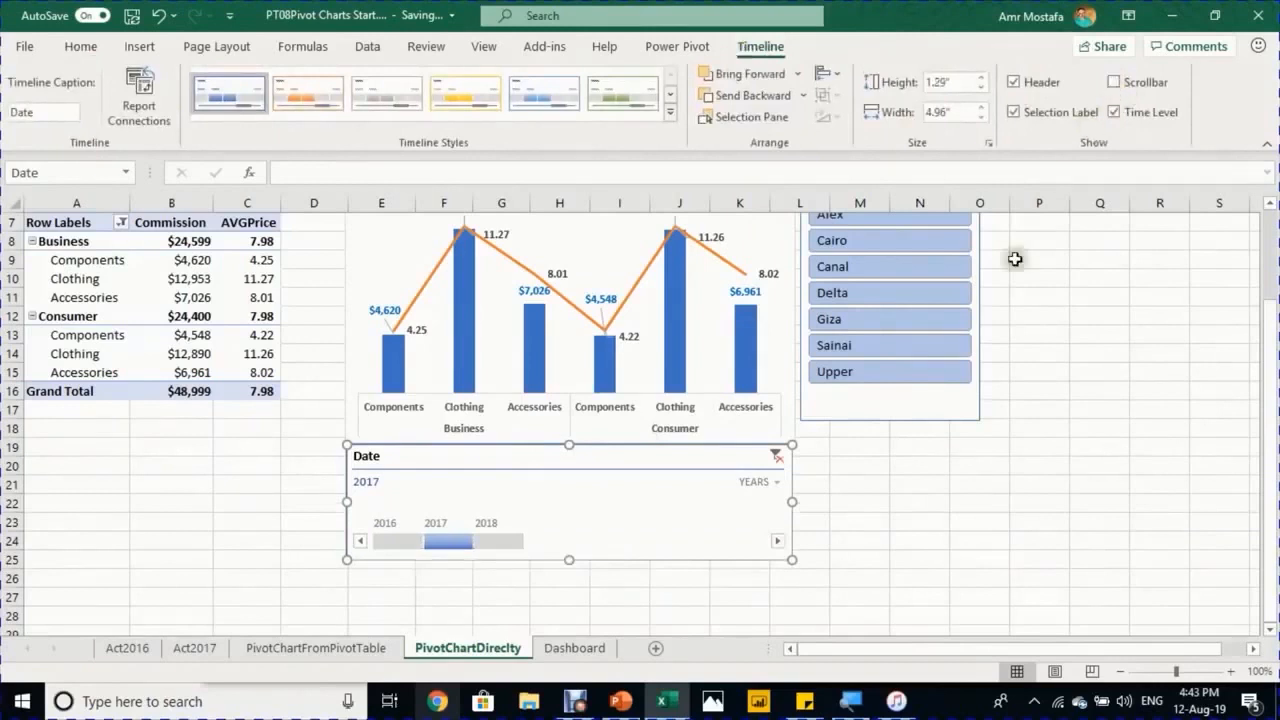
{"action": "left_click", "coordinate": [393, 542]}
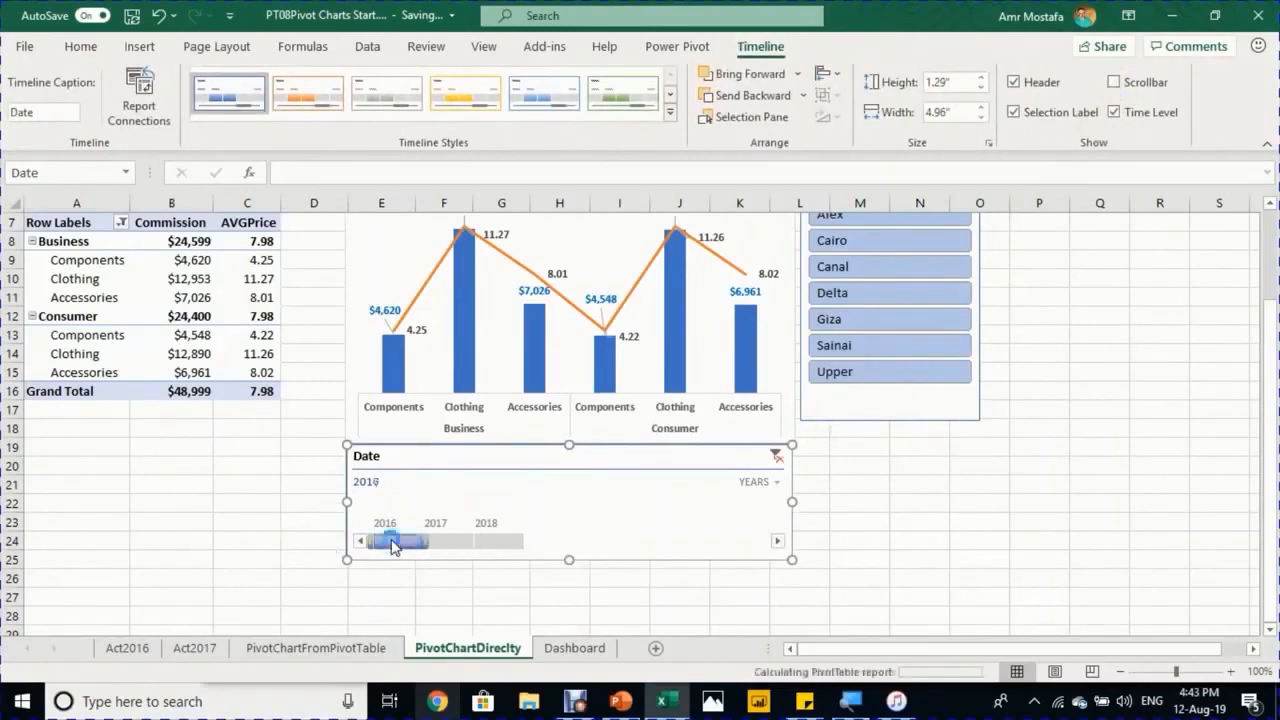
Hide the Date timeline's header and increase the timeline's height to about 1.32 inches
{"action": "left_click", "coordinate": [1014, 82]}
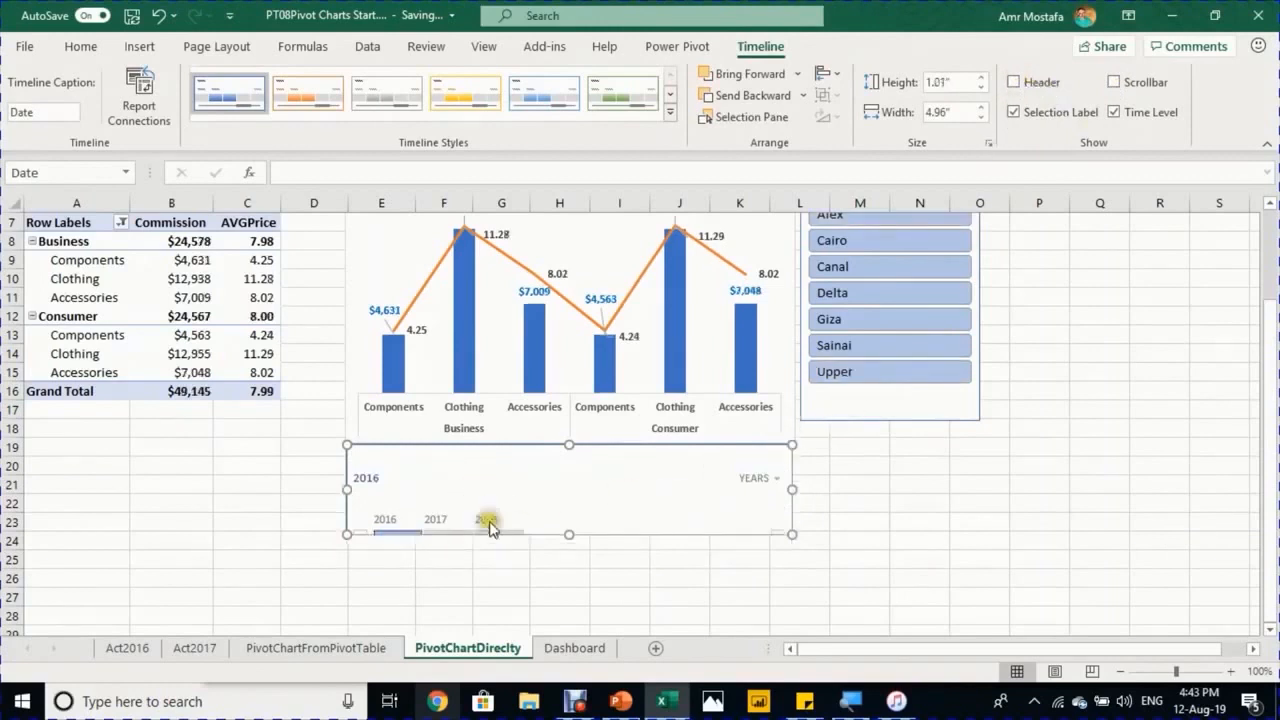
{"action": "left_click_drag", "start_coordinate": [569, 533], "coordinate": [570, 562]}
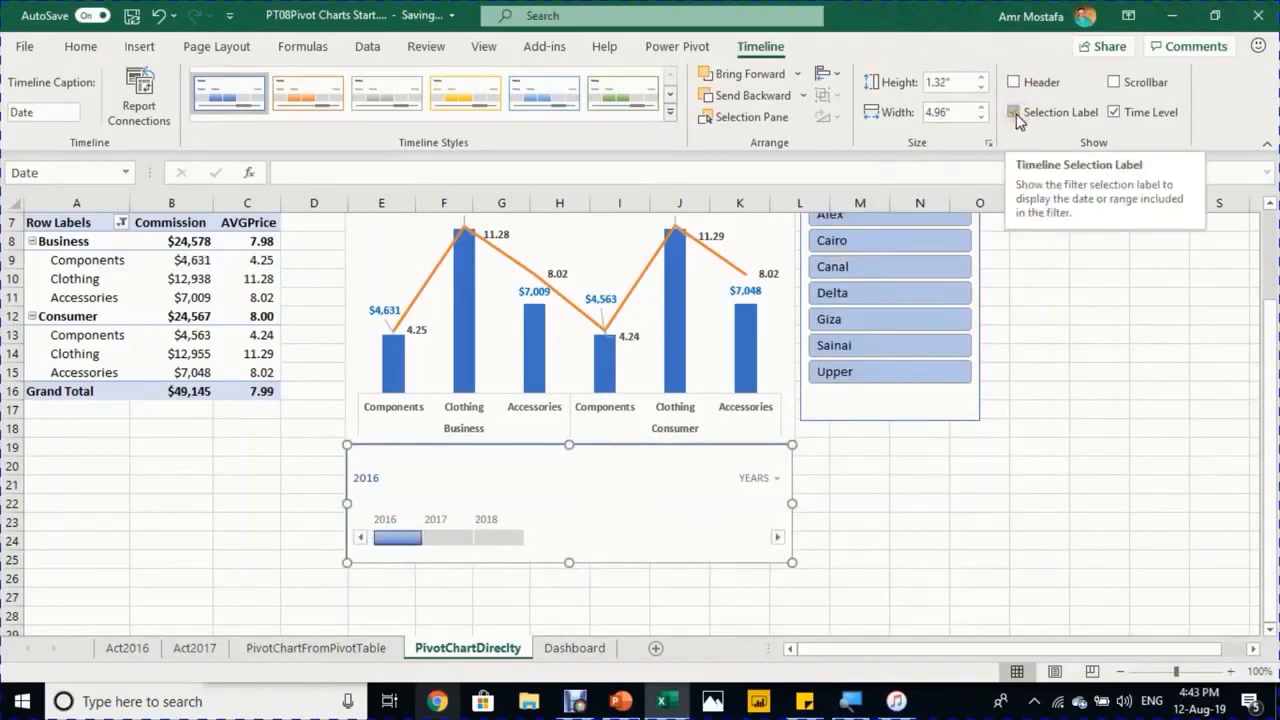
Try the Date timeline without its selection label and without its time level, restoring both options
{"action": "left_click", "coordinate": [1015, 113]}
{"action": "left_click", "coordinate": [1015, 113]}
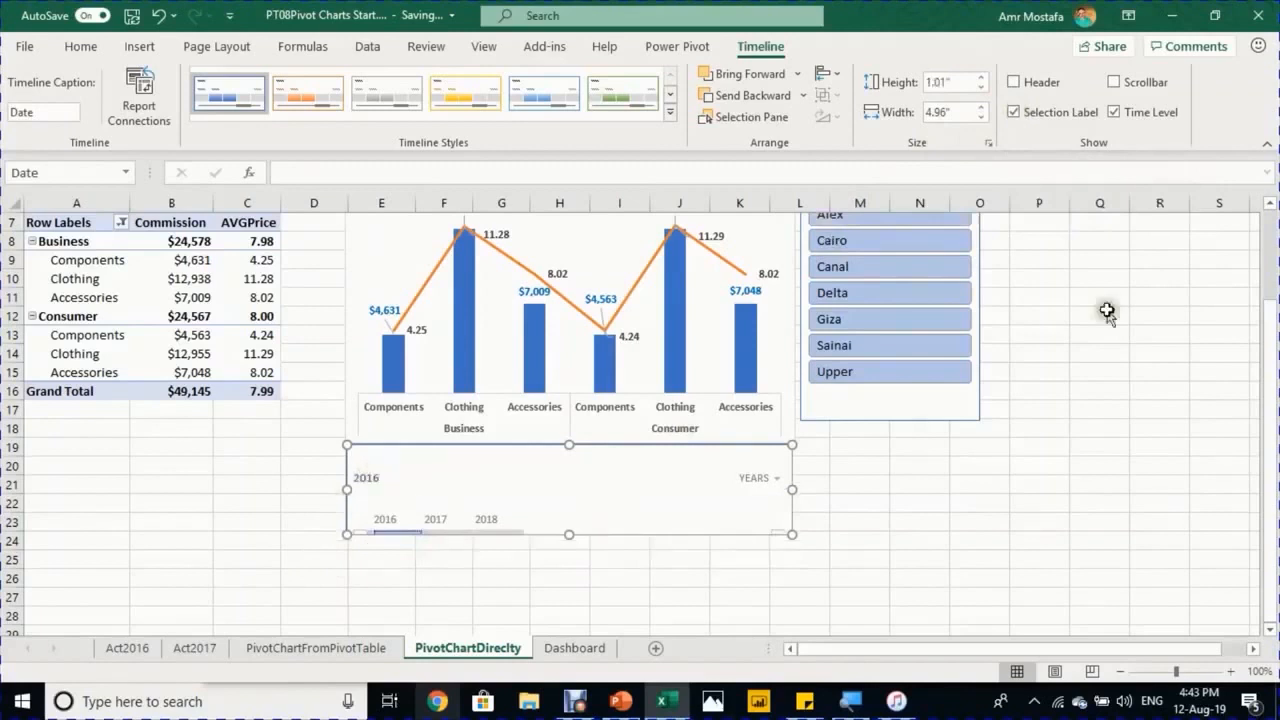
{"action": "left_click", "coordinate": [1117, 113]}
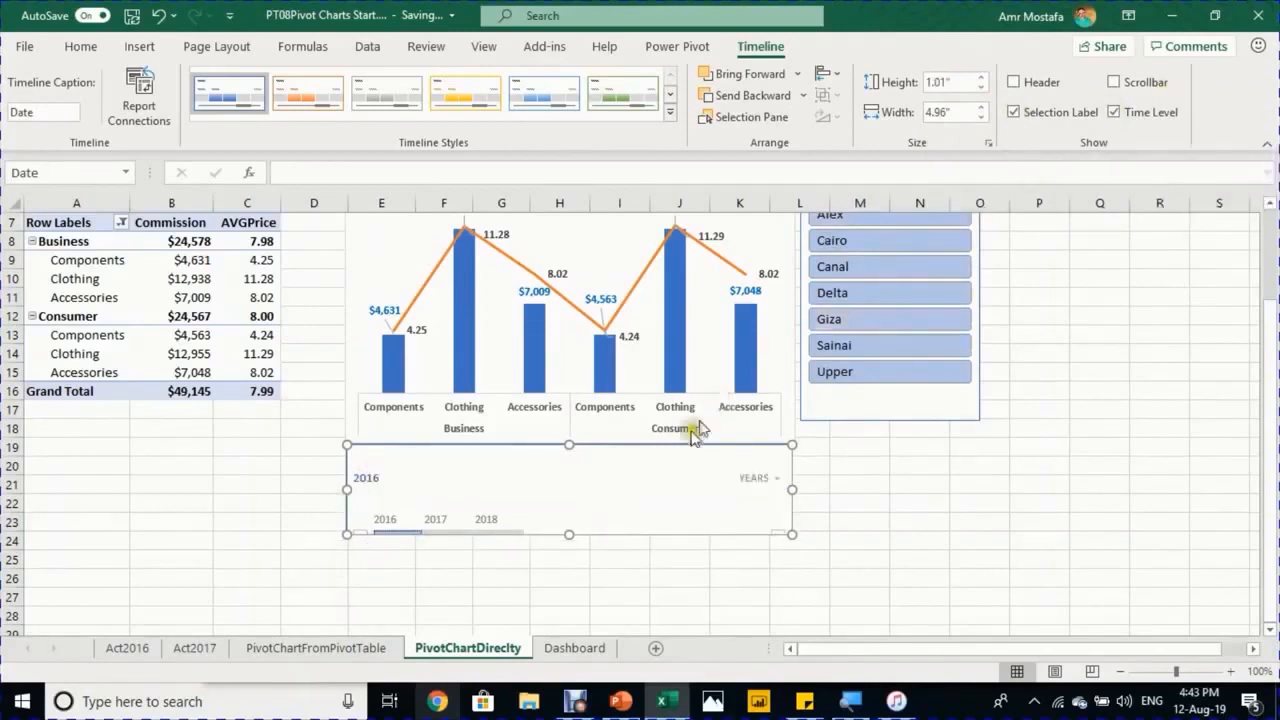
Increase the Date timeline's height to about 1.22 inches so its year bar fits inside the frame
{"action": "left_click_drag", "start_coordinate": [568, 534], "coordinate": [572, 550]}
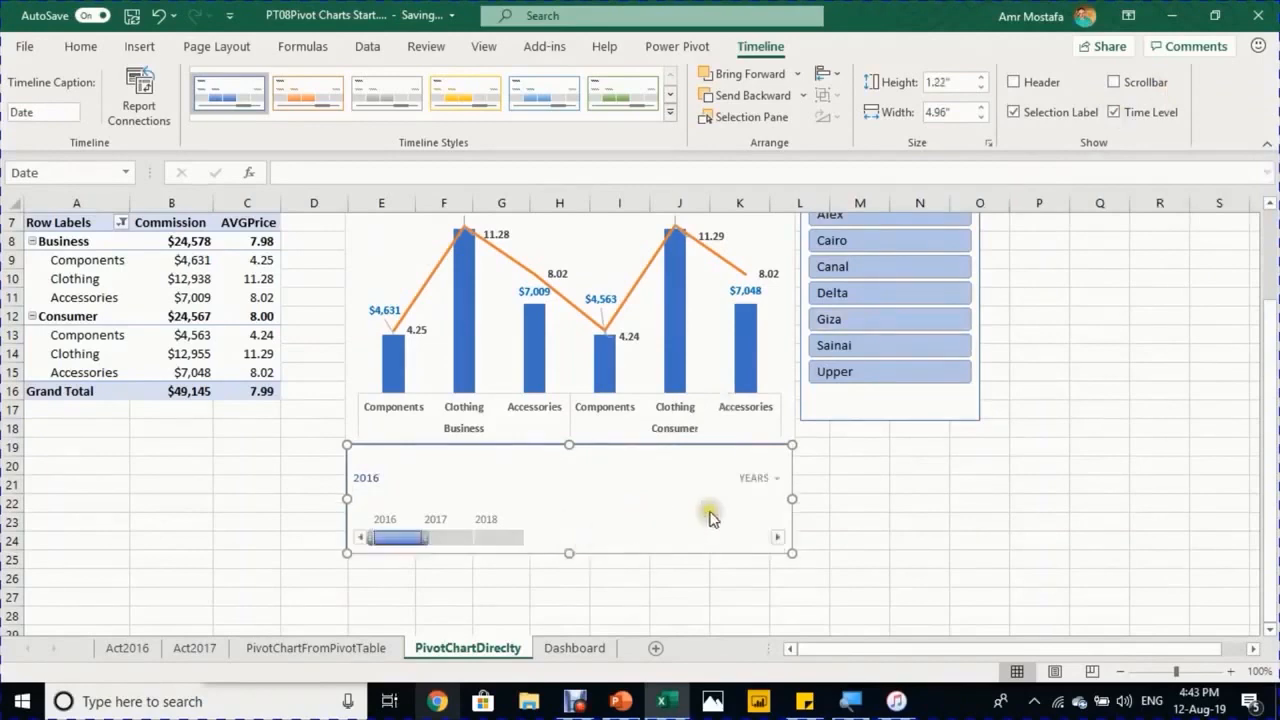
{"action": "scroll", "coordinate": [709, 515], "scroll_direction": "up", "scroll_amount": 1}
{"action": "scroll", "coordinate": [709, 518], "scroll_direction": "up", "scroll_amount": 1}
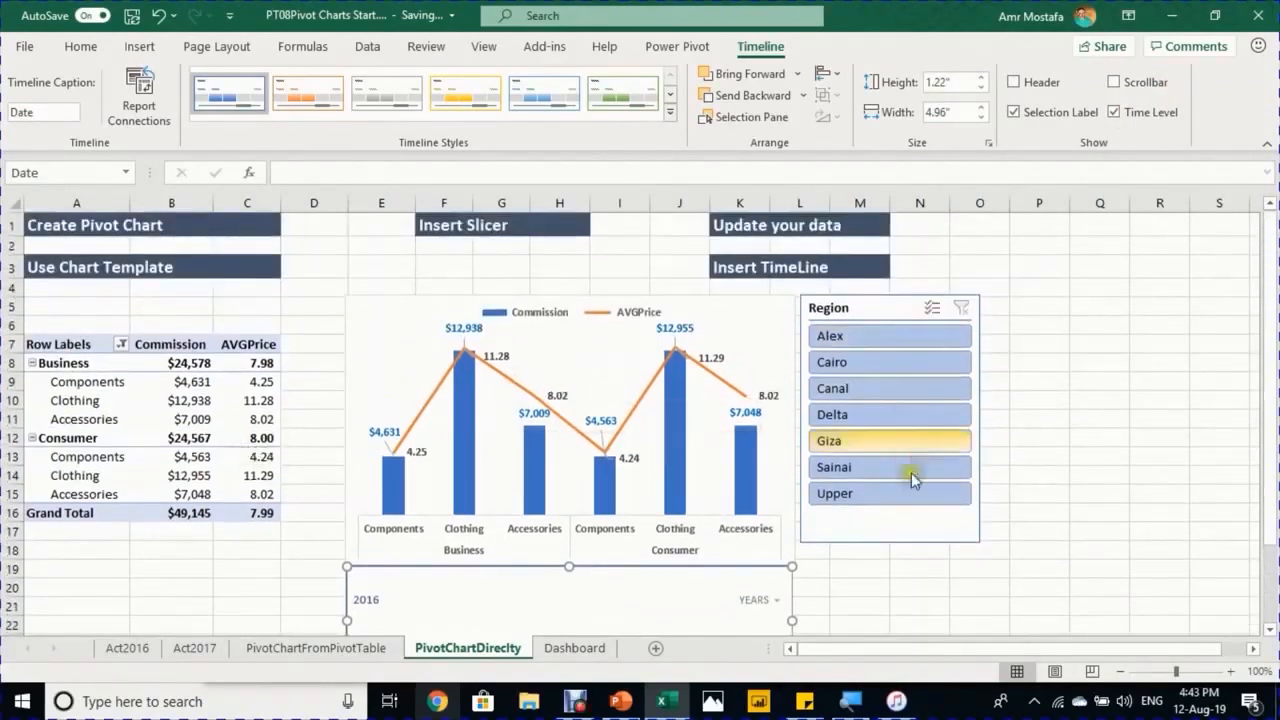
{"action": "scroll", "coordinate": [810, 545], "scroll_direction": "down", "scroll_amount": 1}
{"action": "scroll", "coordinate": [810, 545], "scroll_direction": "down", "scroll_amount": 1}
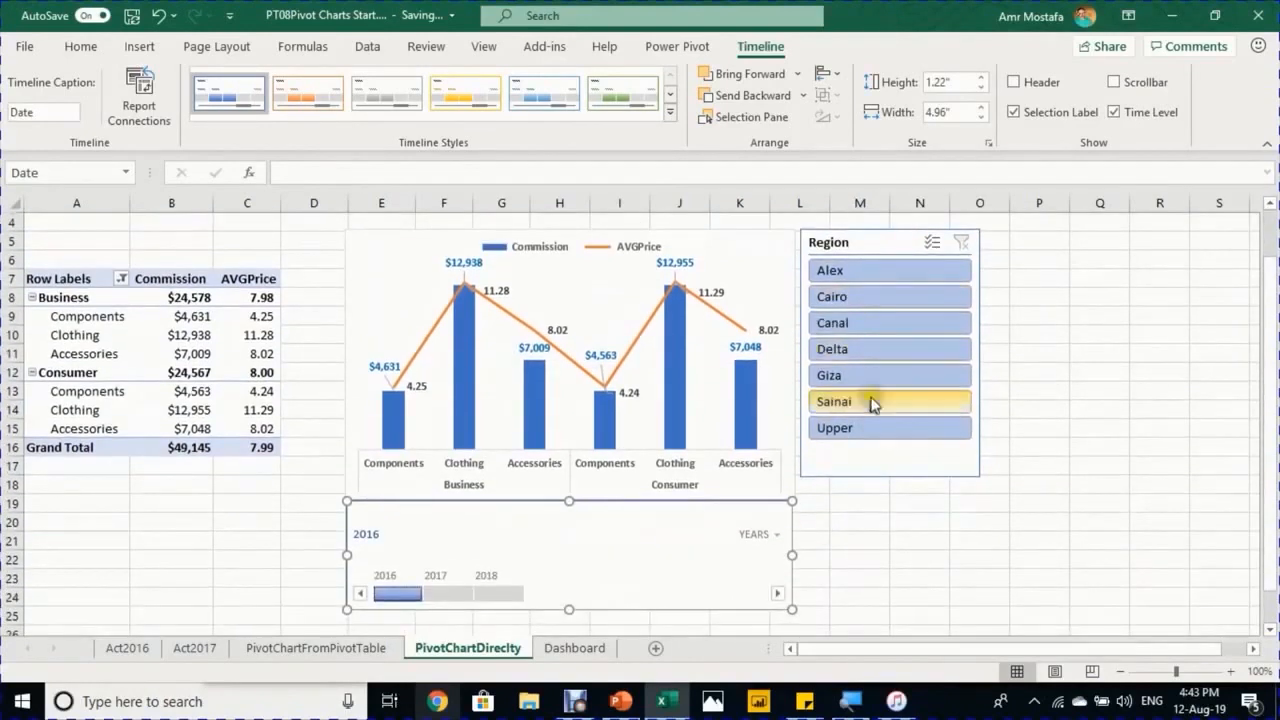